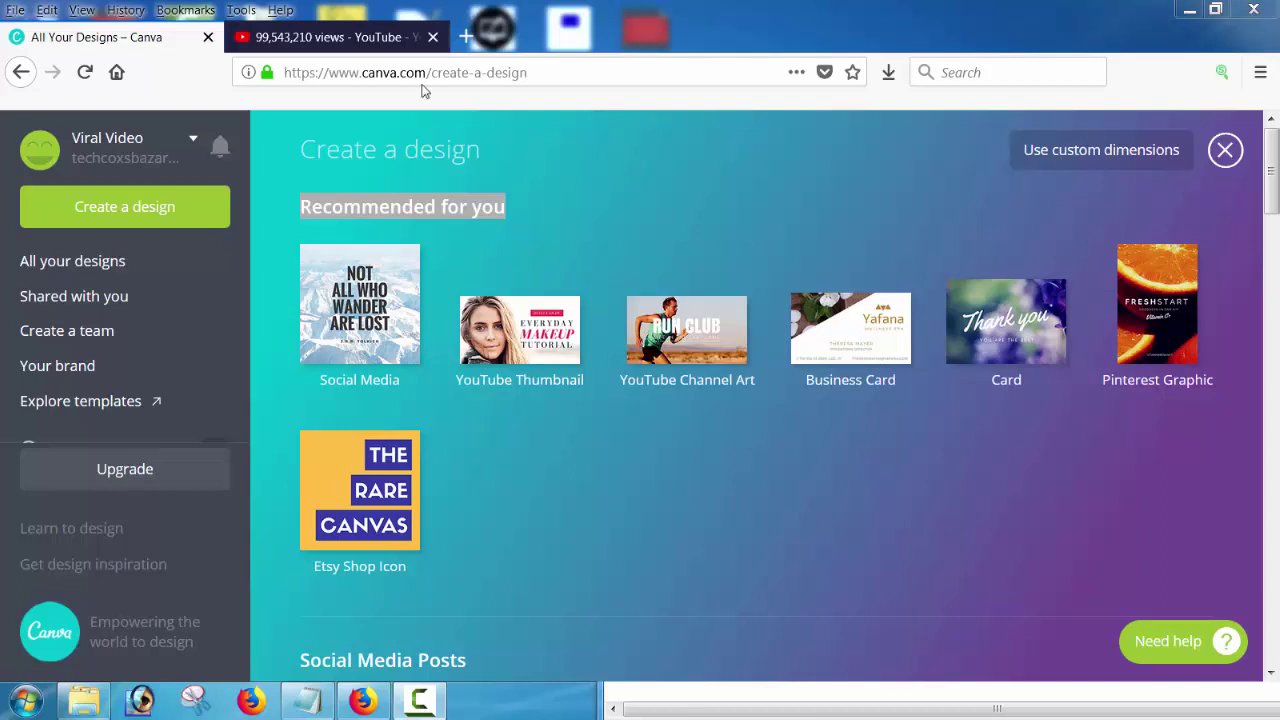
Step: Locate the YouTube Channel Art template (2560 x 1440 px) by searching Canva's page for 'channel art'
click(343, 33)
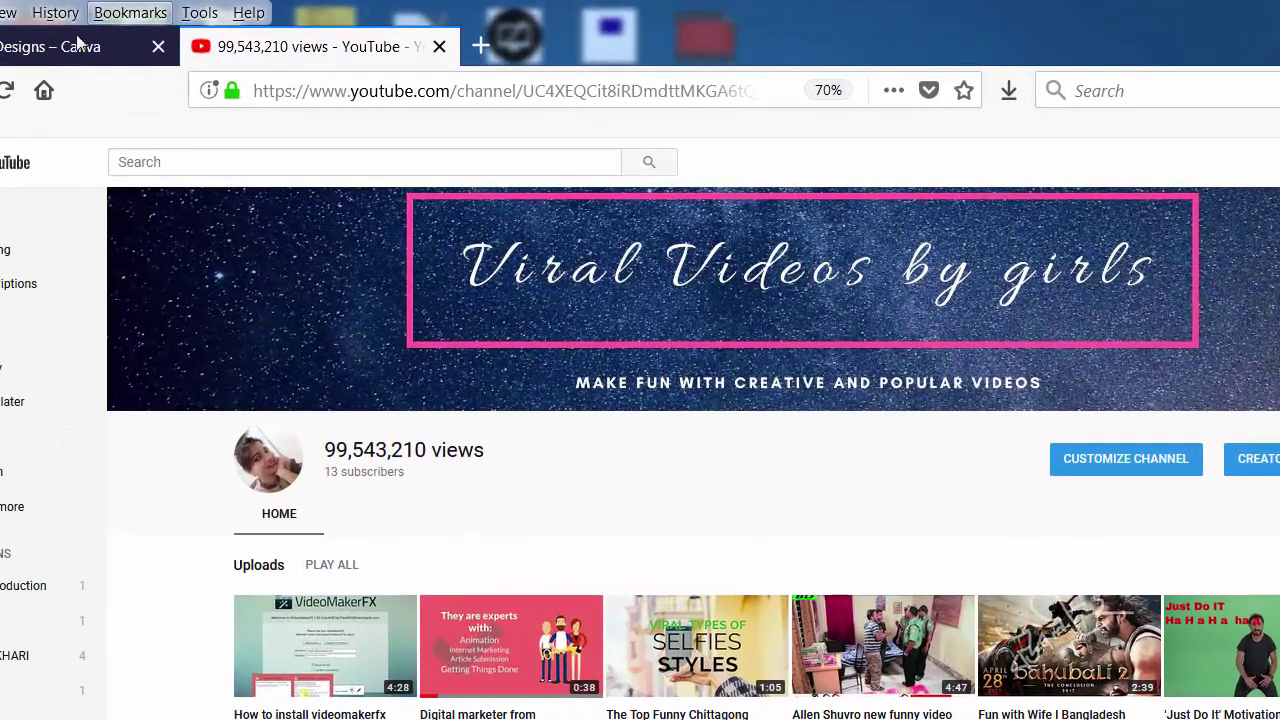
click(66, 46)
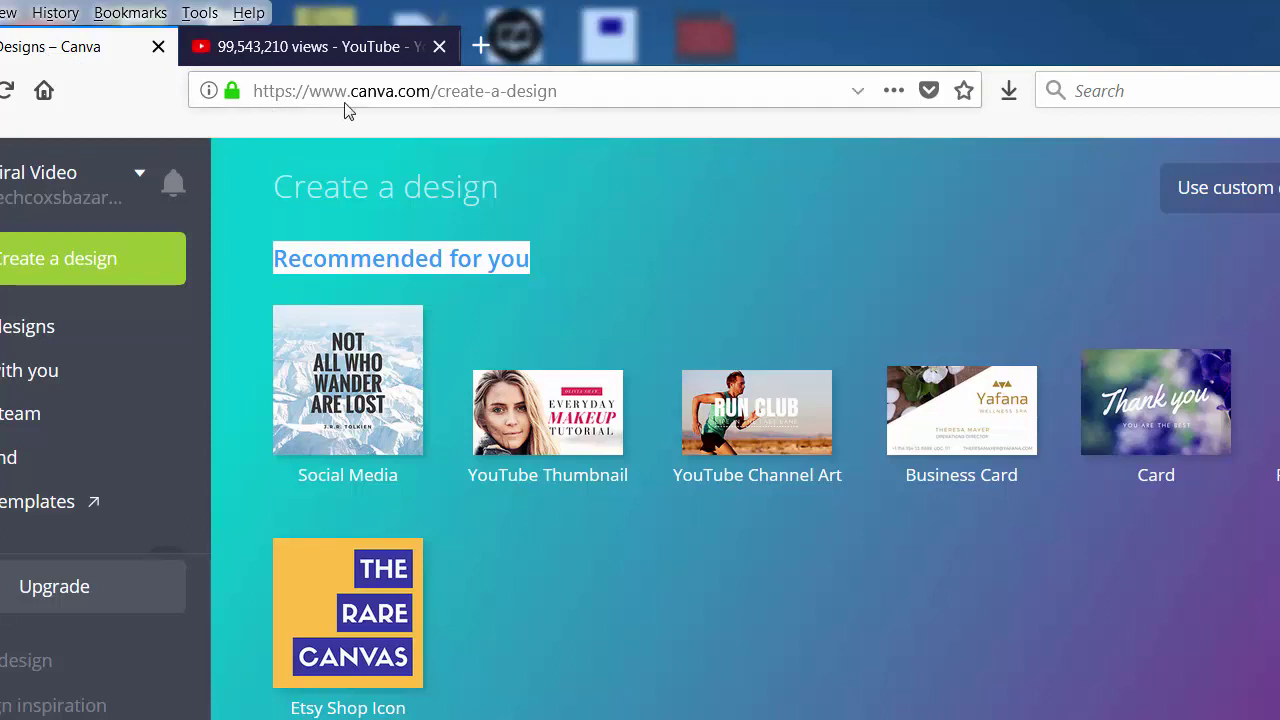
drag(430, 95, 257, 95)
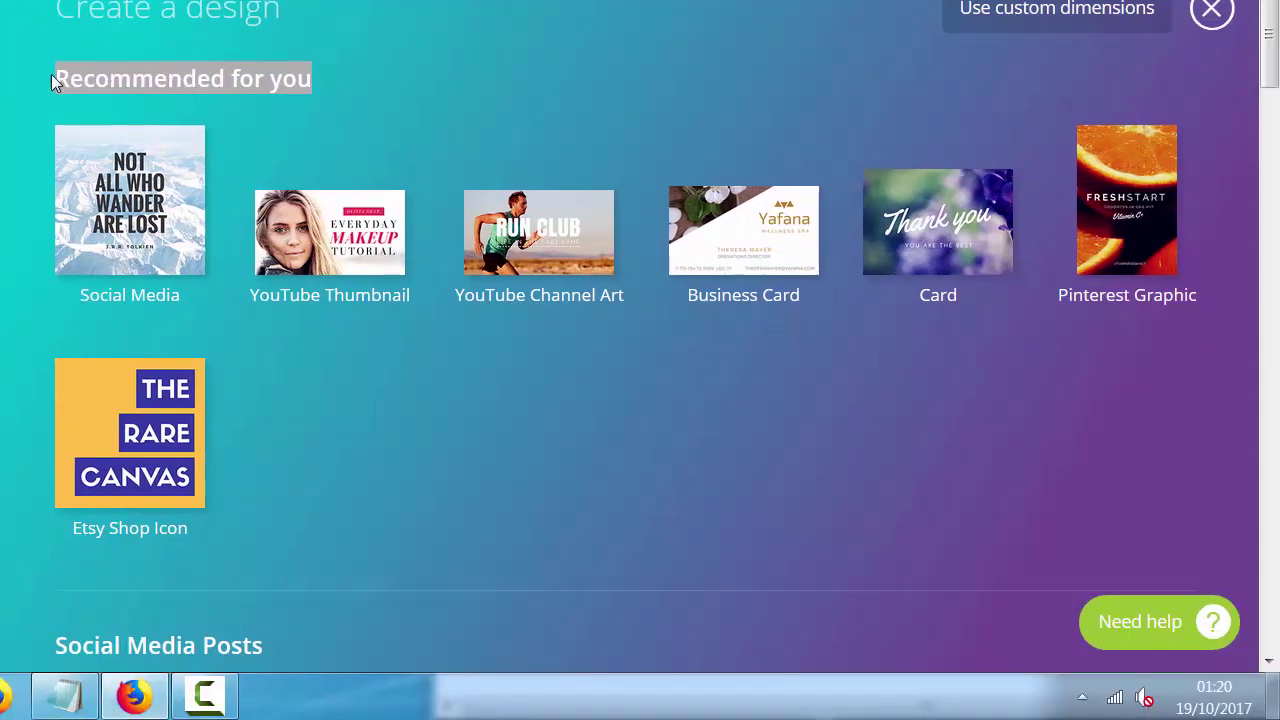
click(54, 74)
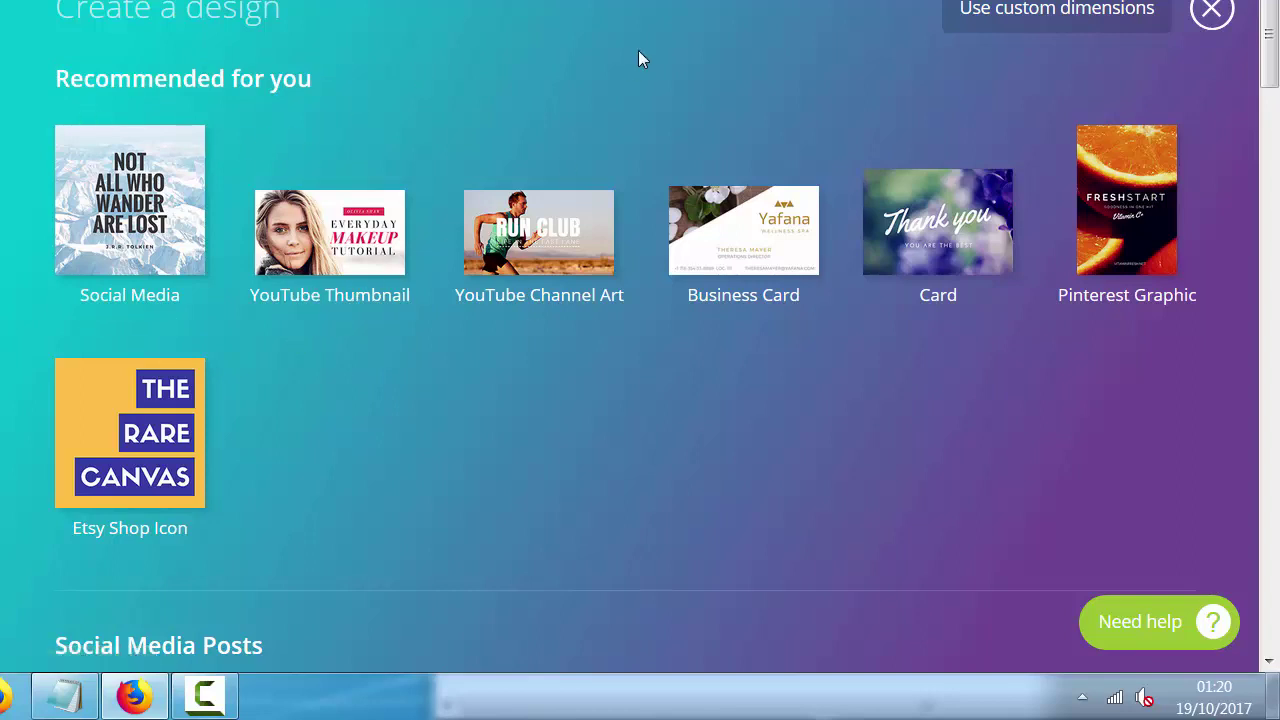
key(ctrl+f)
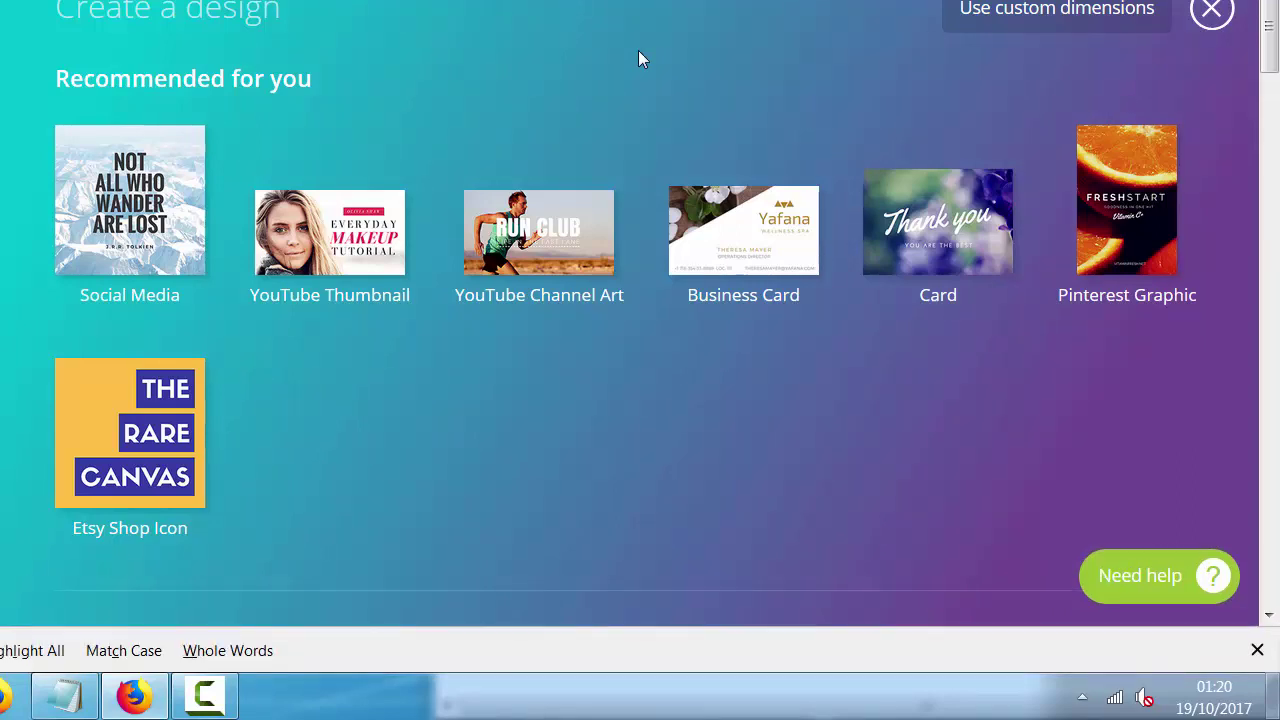
text(hannel)
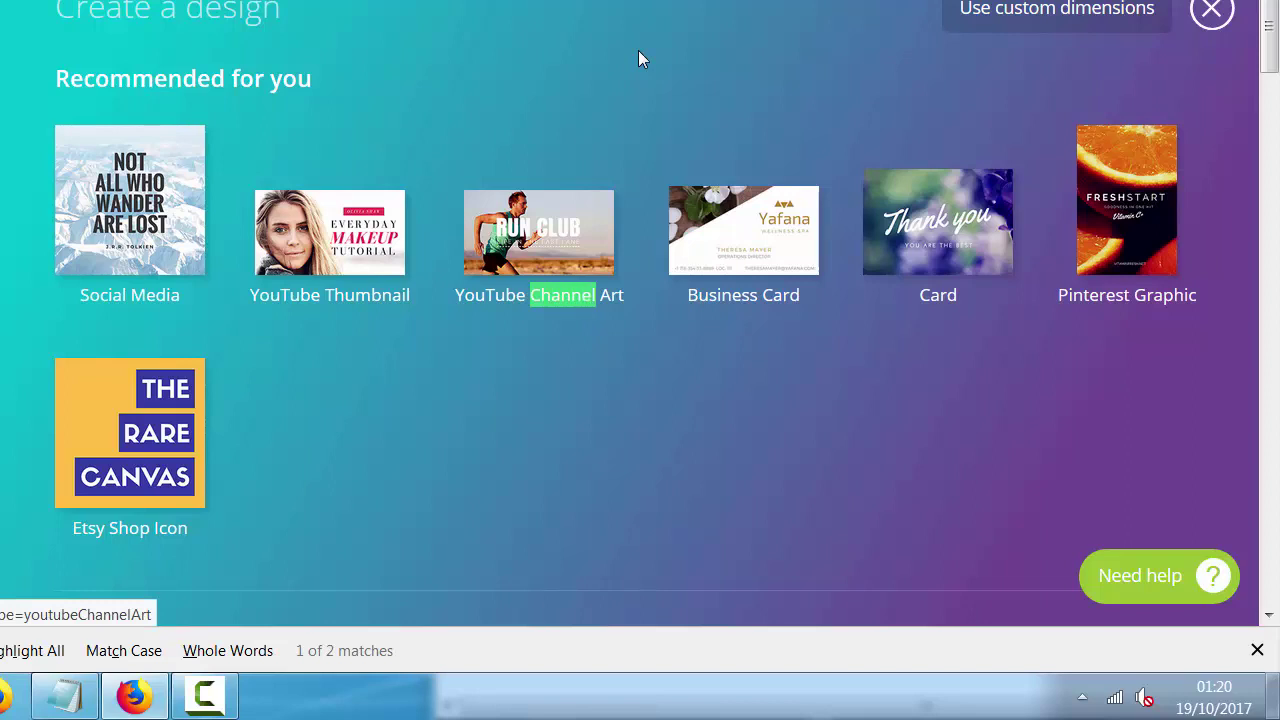
text( art)
key(Return)
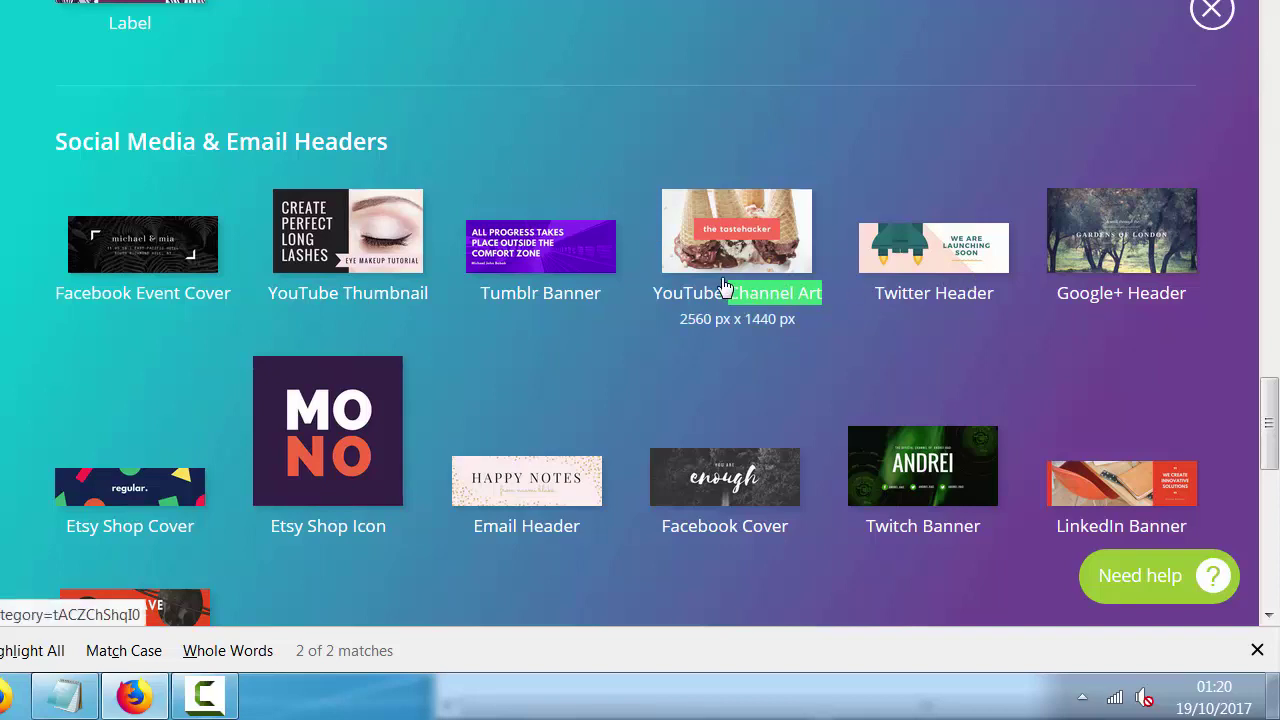
Step: Add the heading 'How to design youtube channel art by canva' on a new Notepad line
click(86, 710)
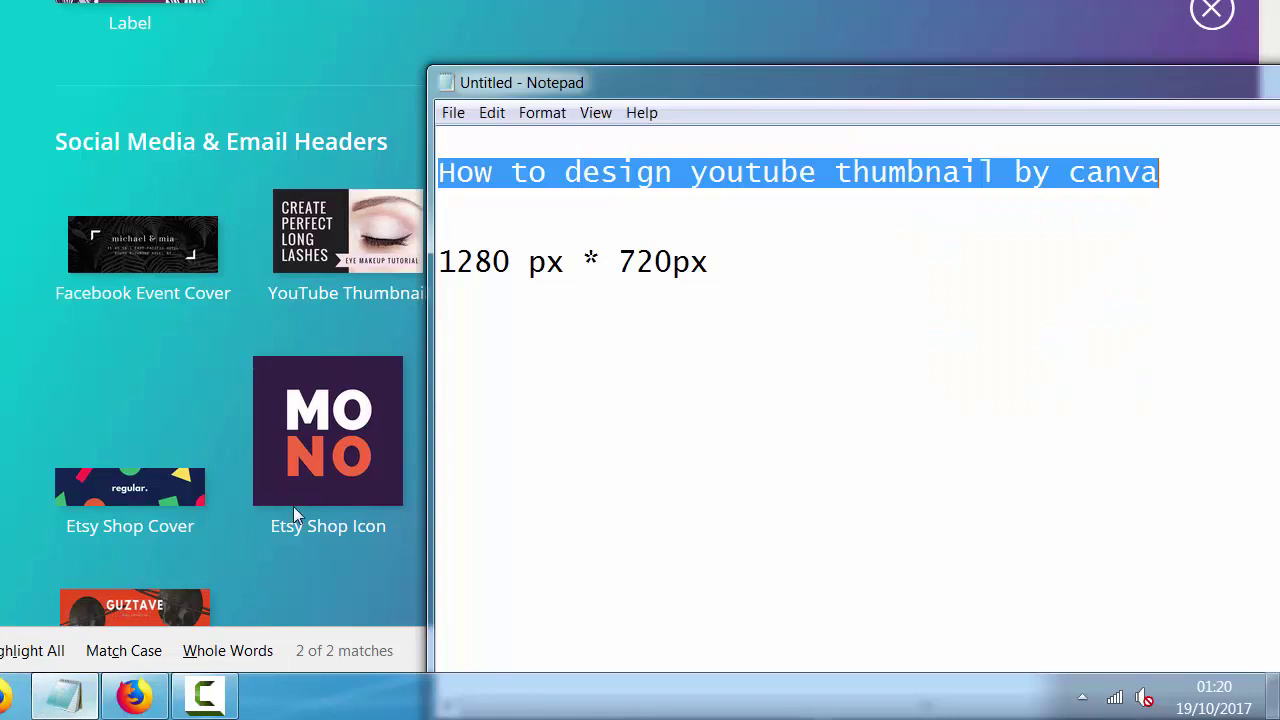
click(834, 286)
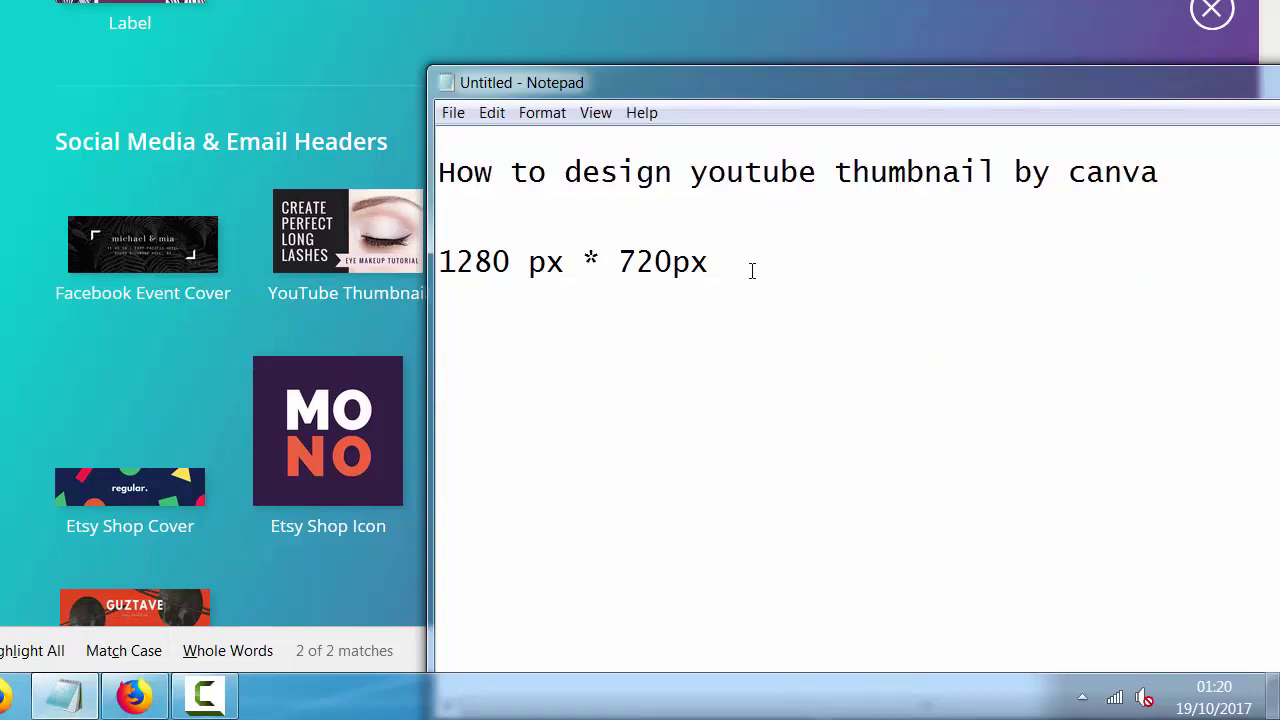
text(How to design )
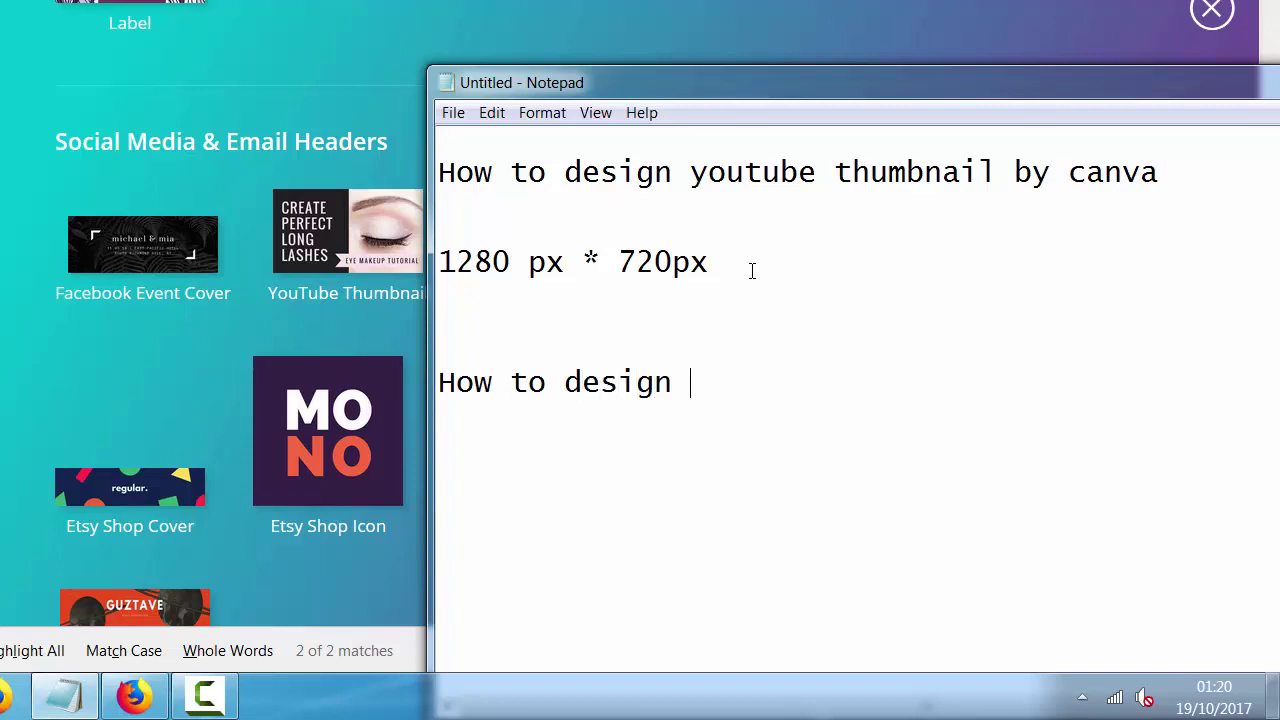
text(youtube channe)
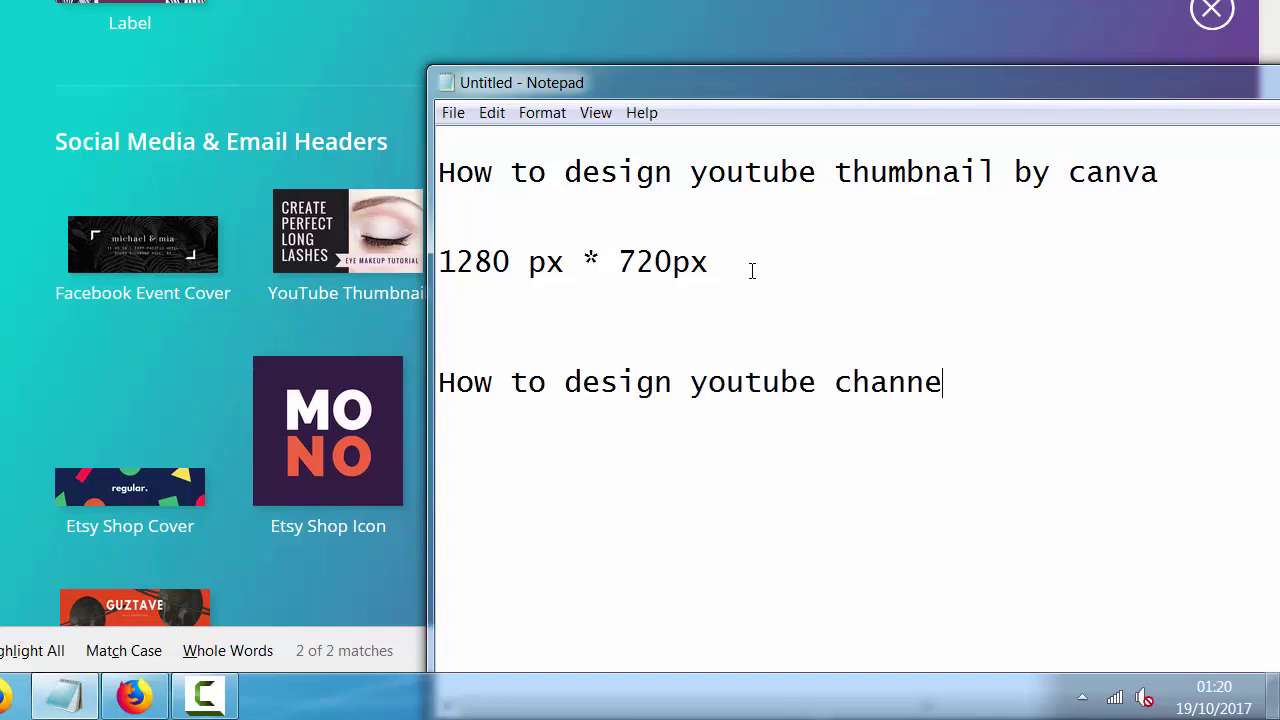
text(l art by )
text(canva)
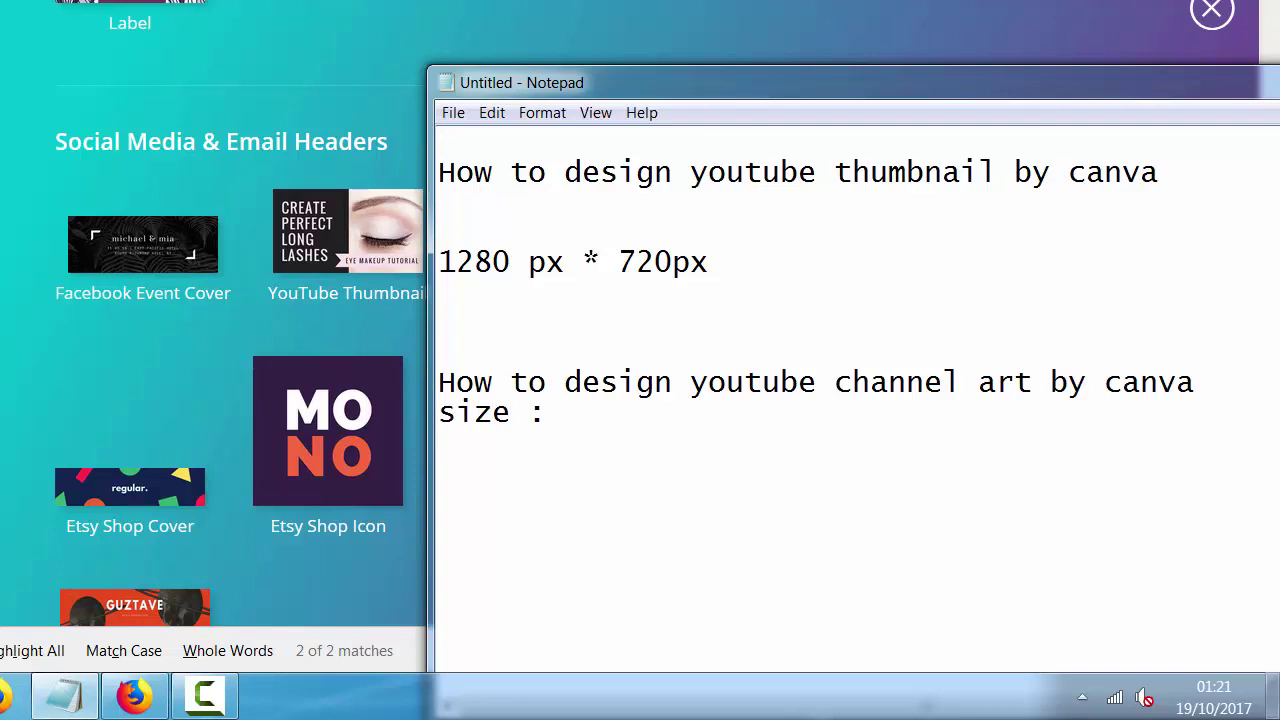
key(alt+Tab)
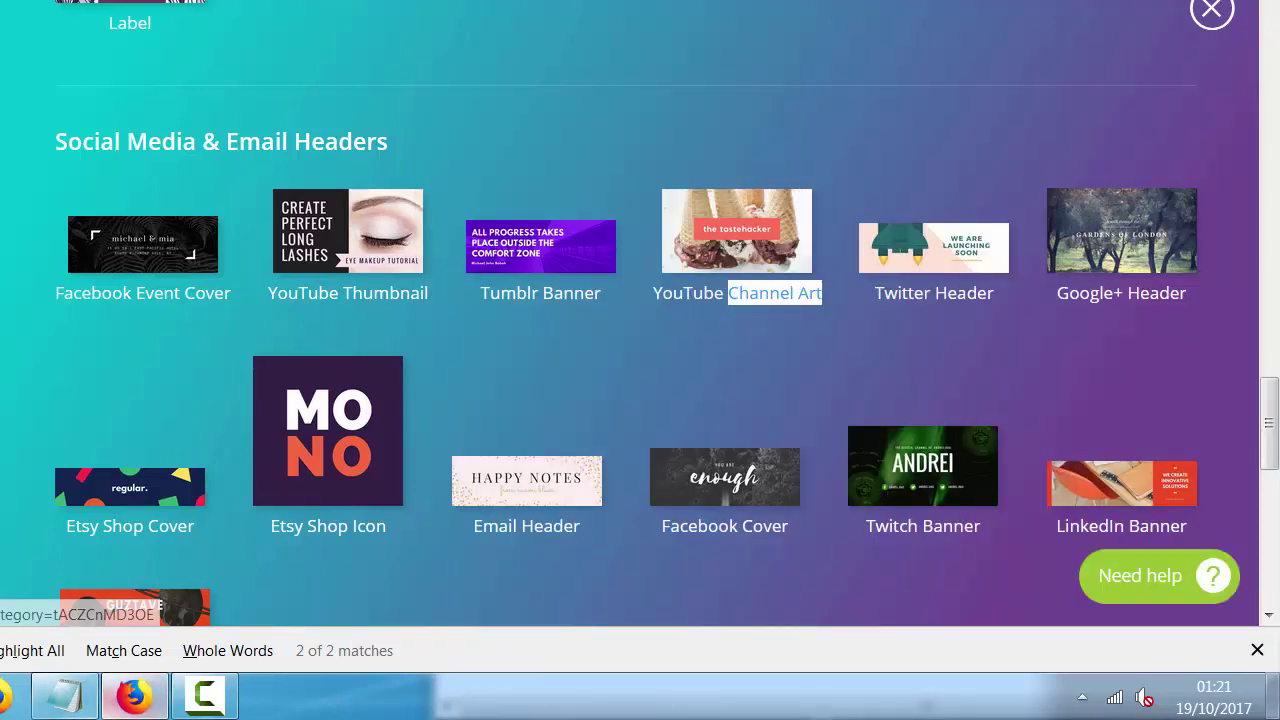
Step: Add the line 'size : 2560px * 1440px' beneath it, fixing the spacing around the asterisk
click(64, 697)
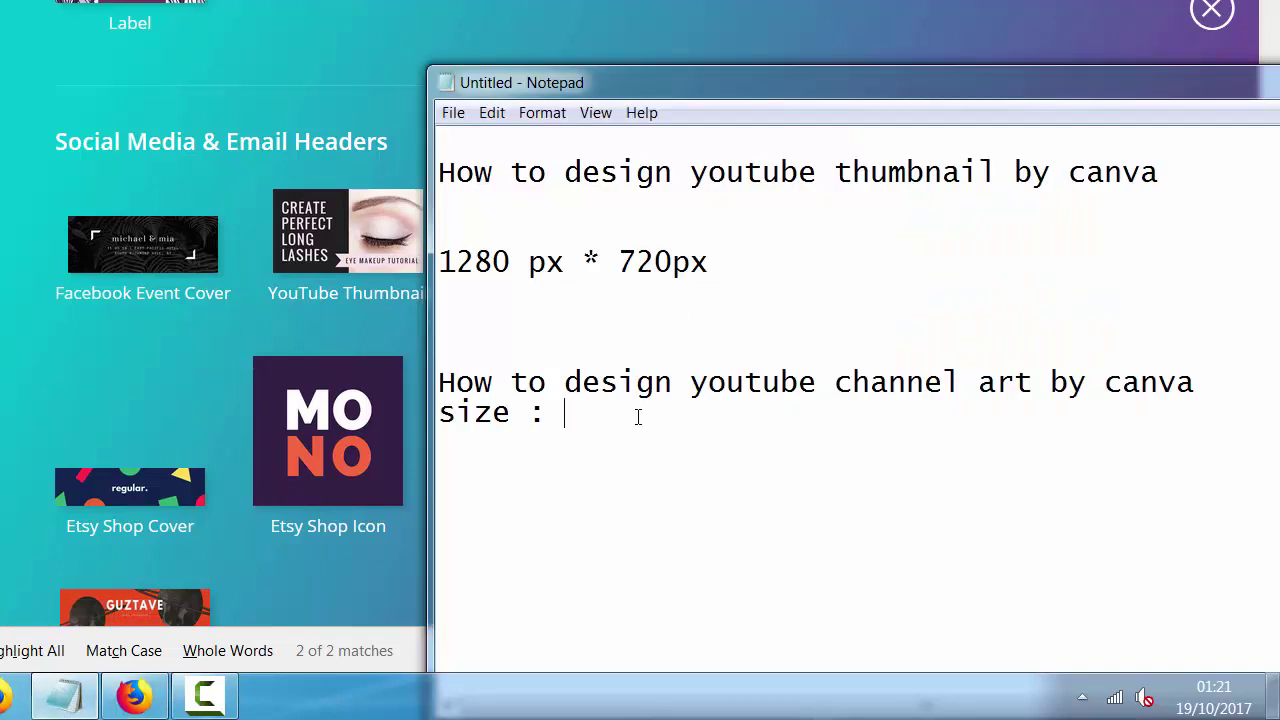
text(256)
text(0px *)
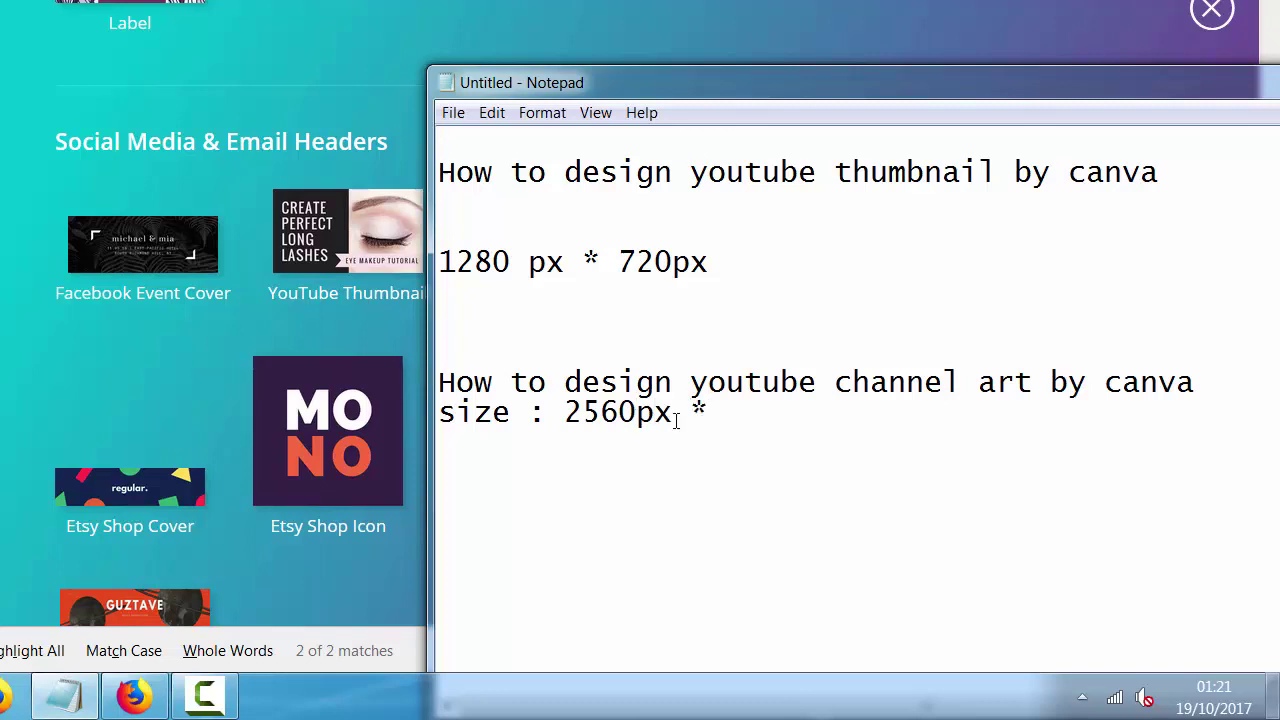
text(1440)
text(px)
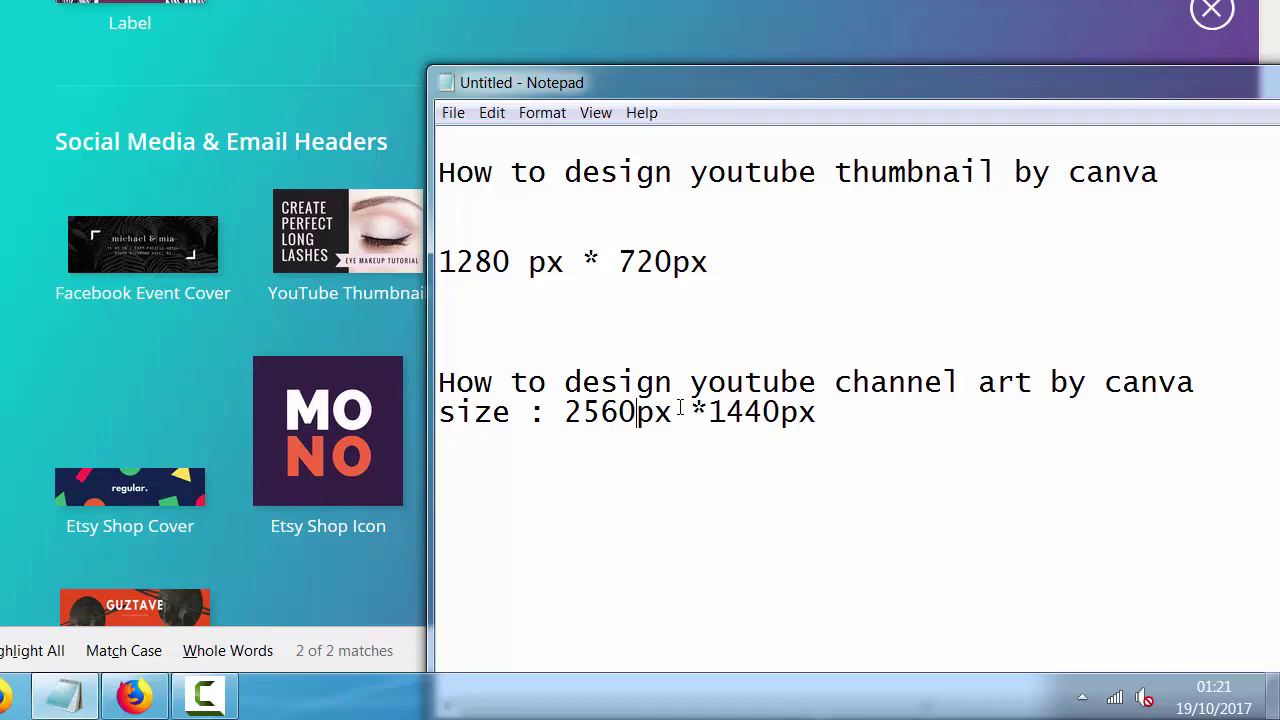
drag(679, 408, 547, 403)
drag(690, 412, 818, 414)
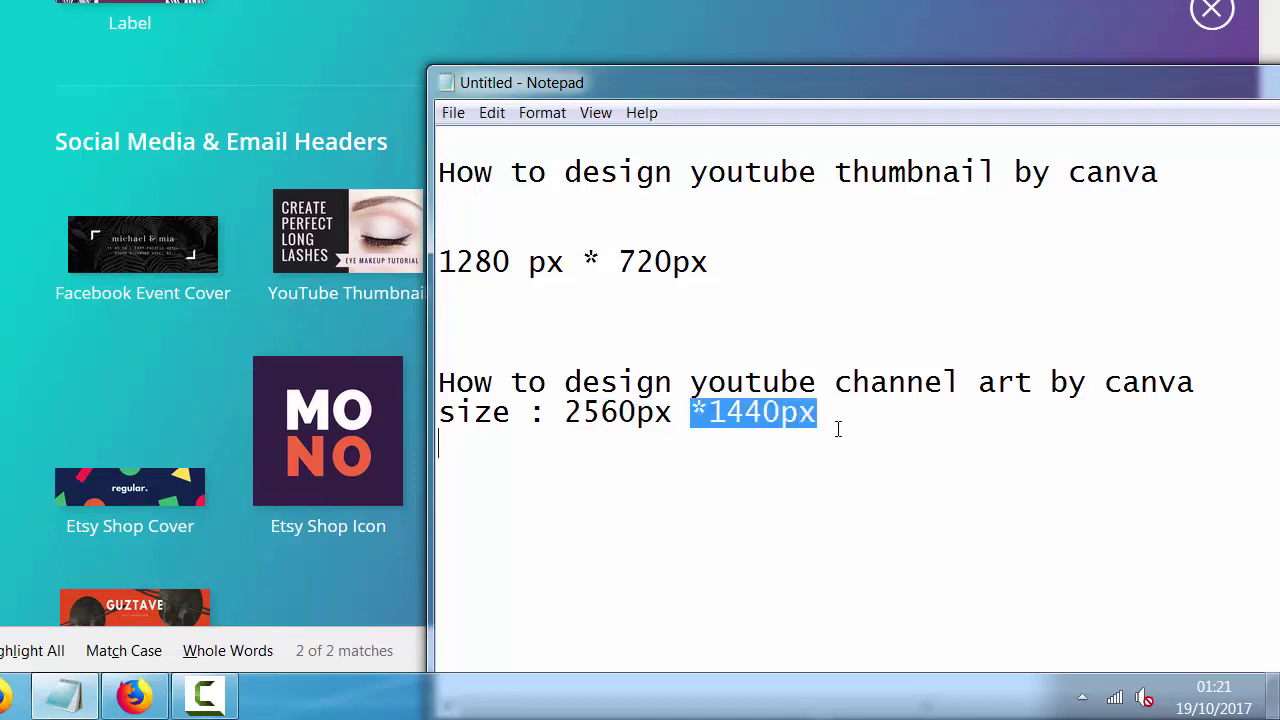
click(708, 412)
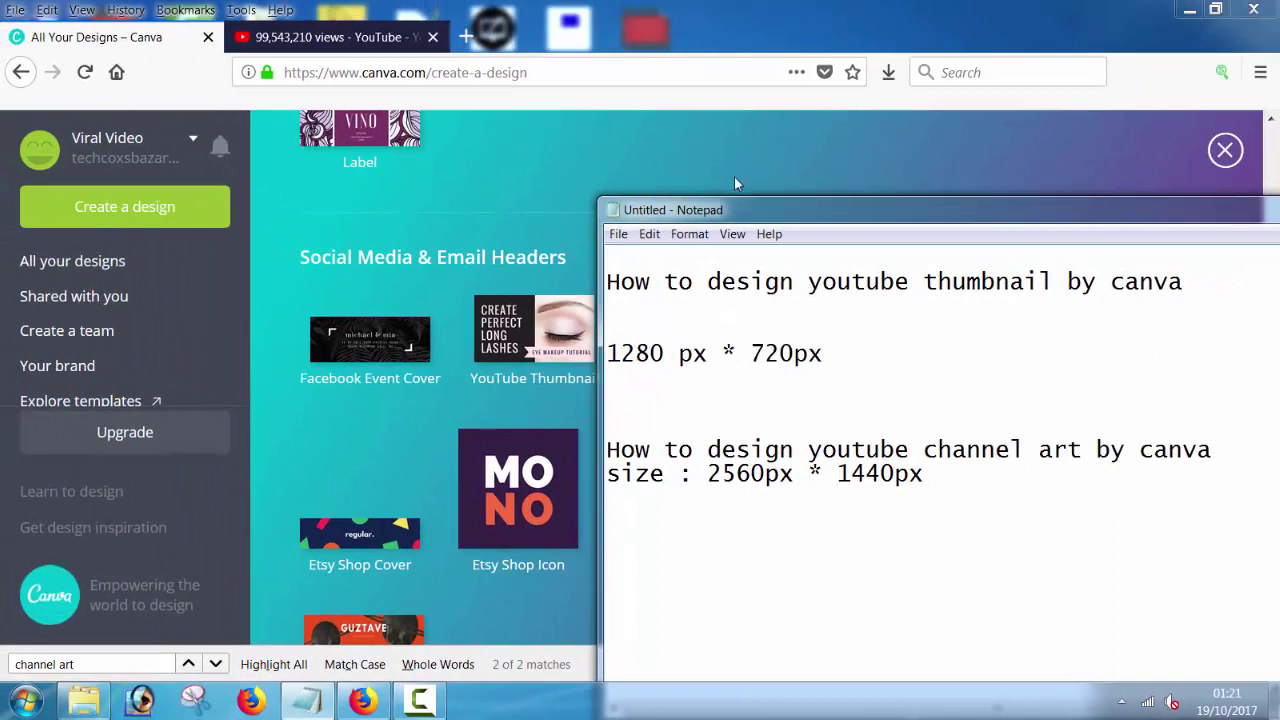
Step: Start a new YouTube Channel Art design and check the 2560px * 1440px size in the notes
click(195, 40)
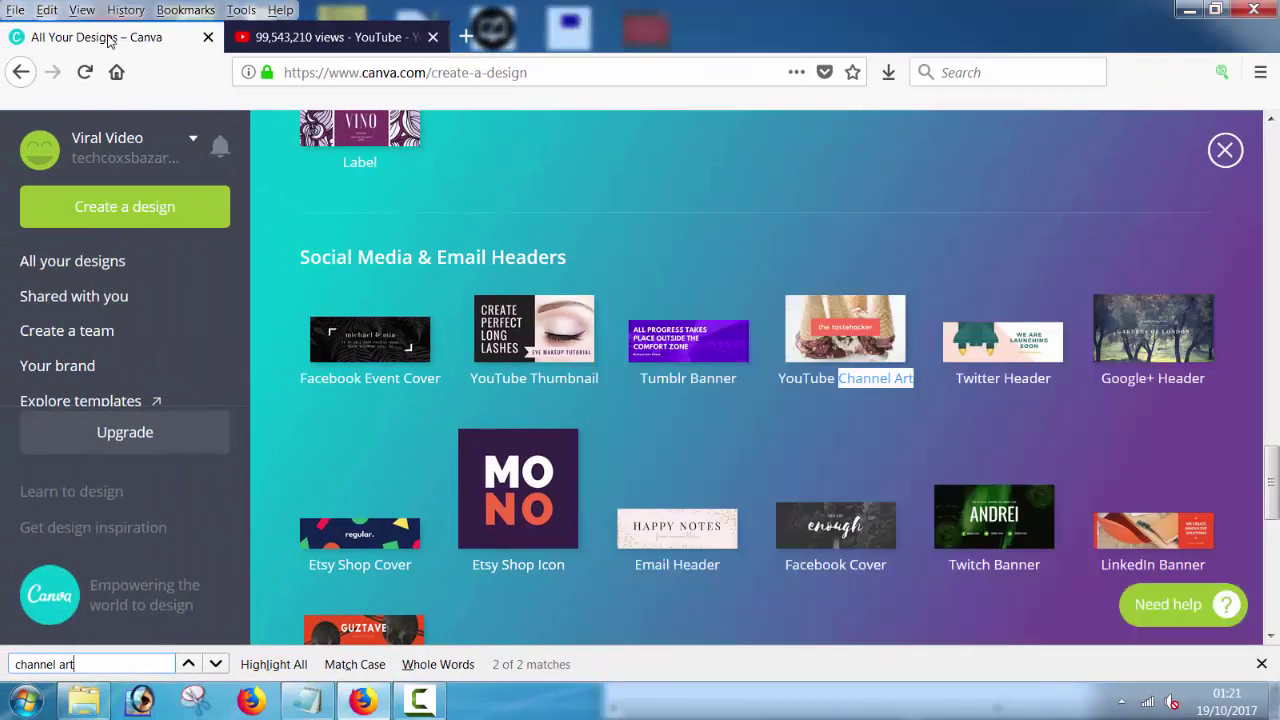
click(848, 395)
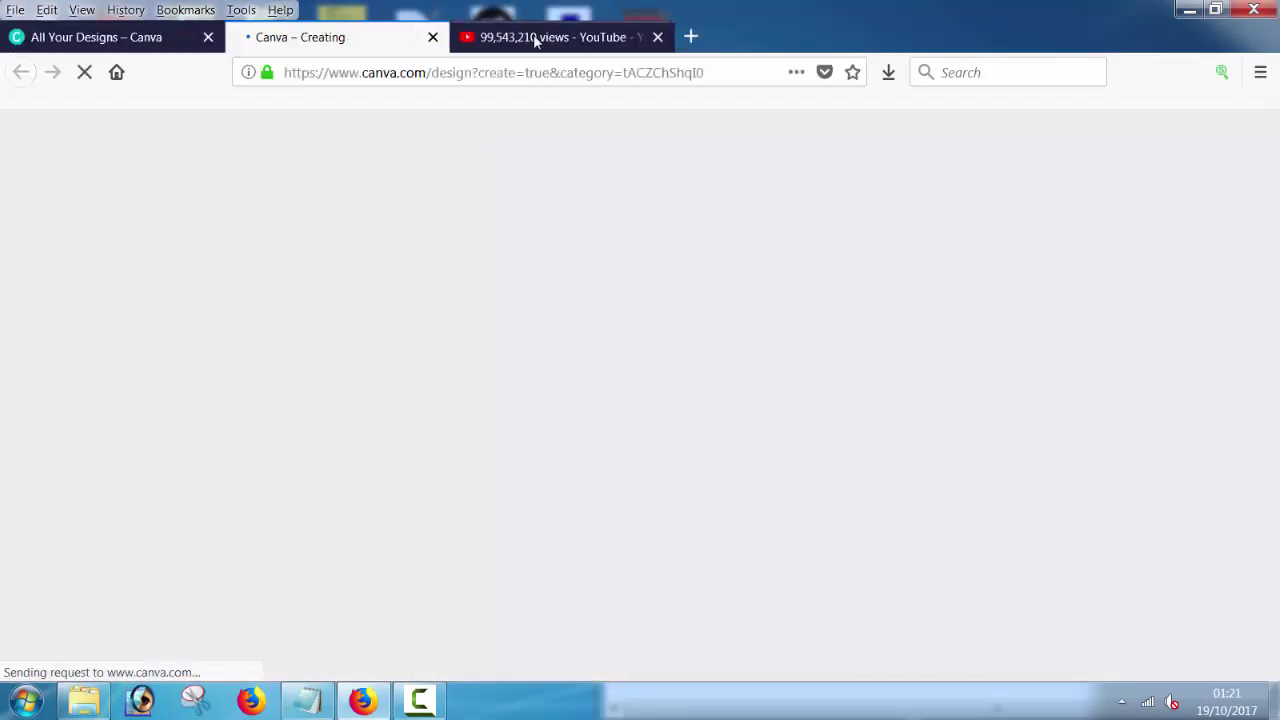
click(546, 40)
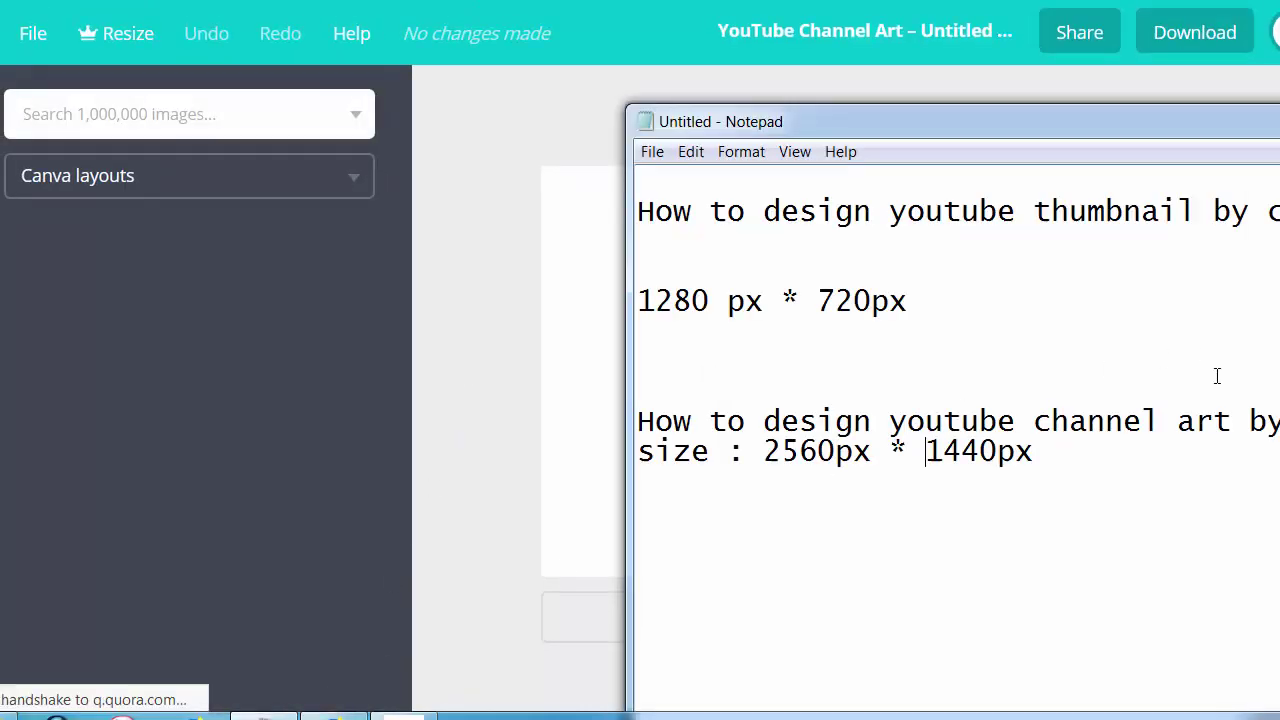
drag(1066, 449, 759, 450)
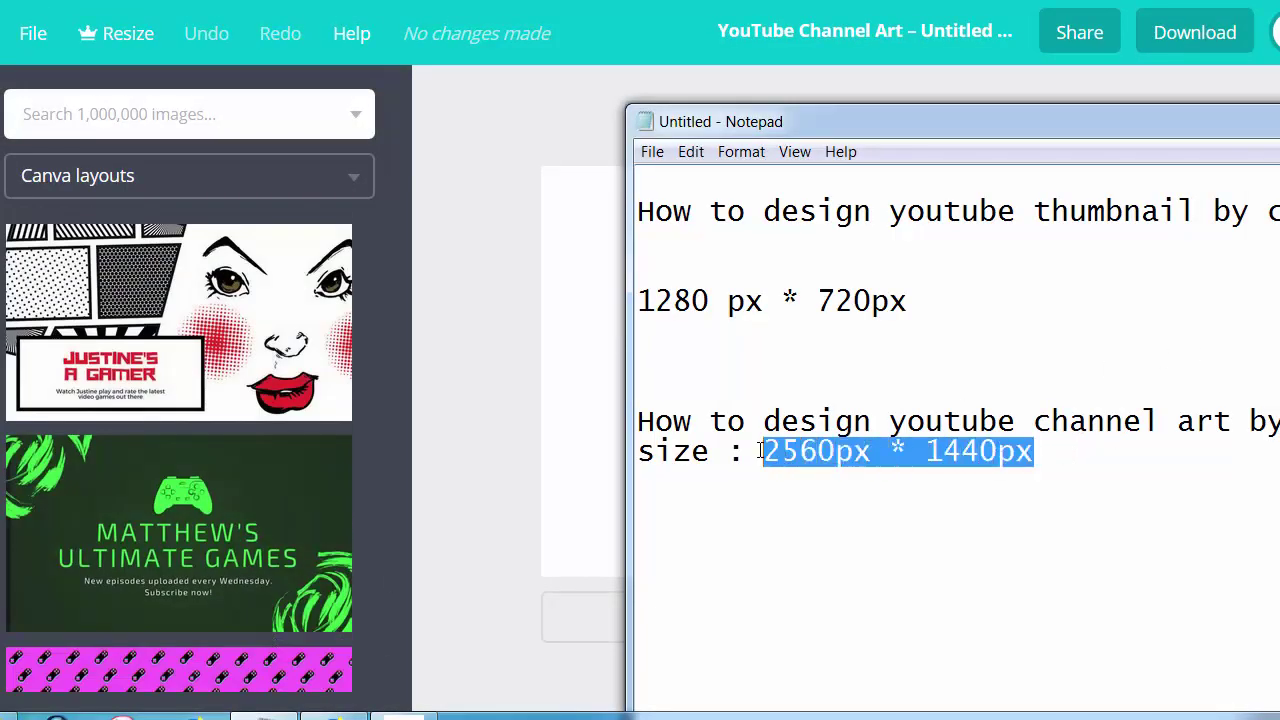
click(780, 455)
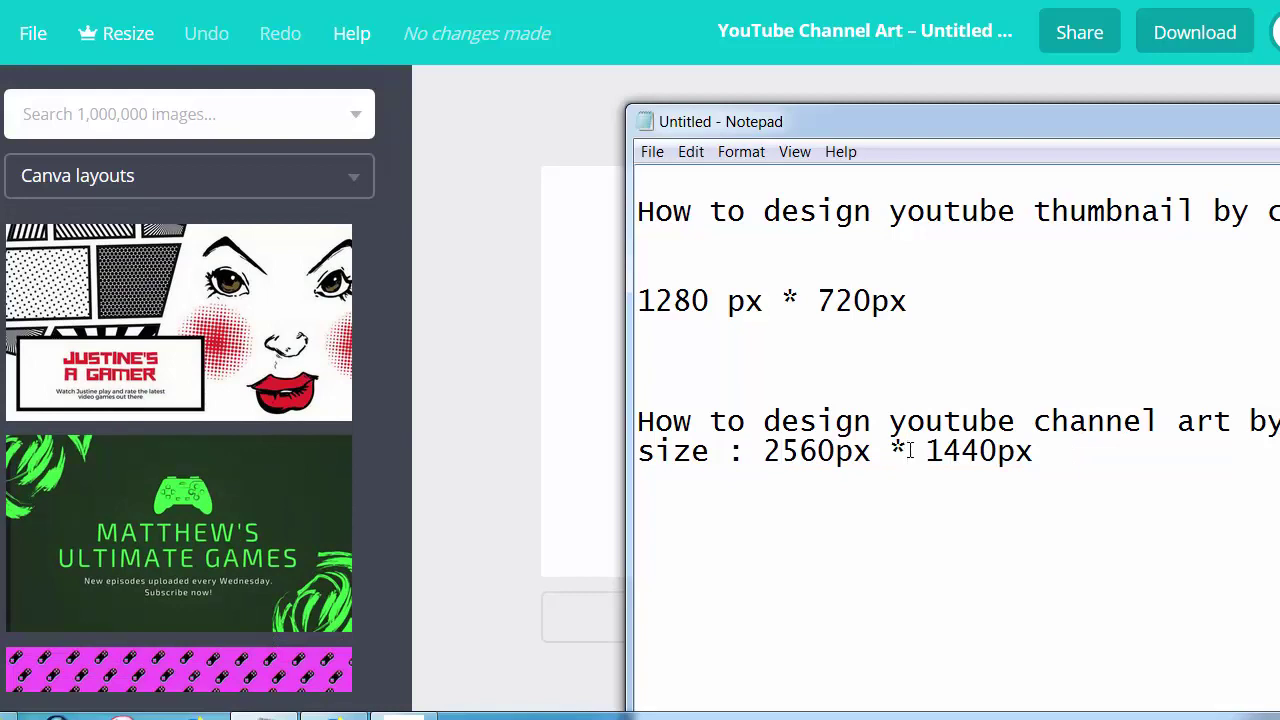
drag(765, 455, 1051, 455)
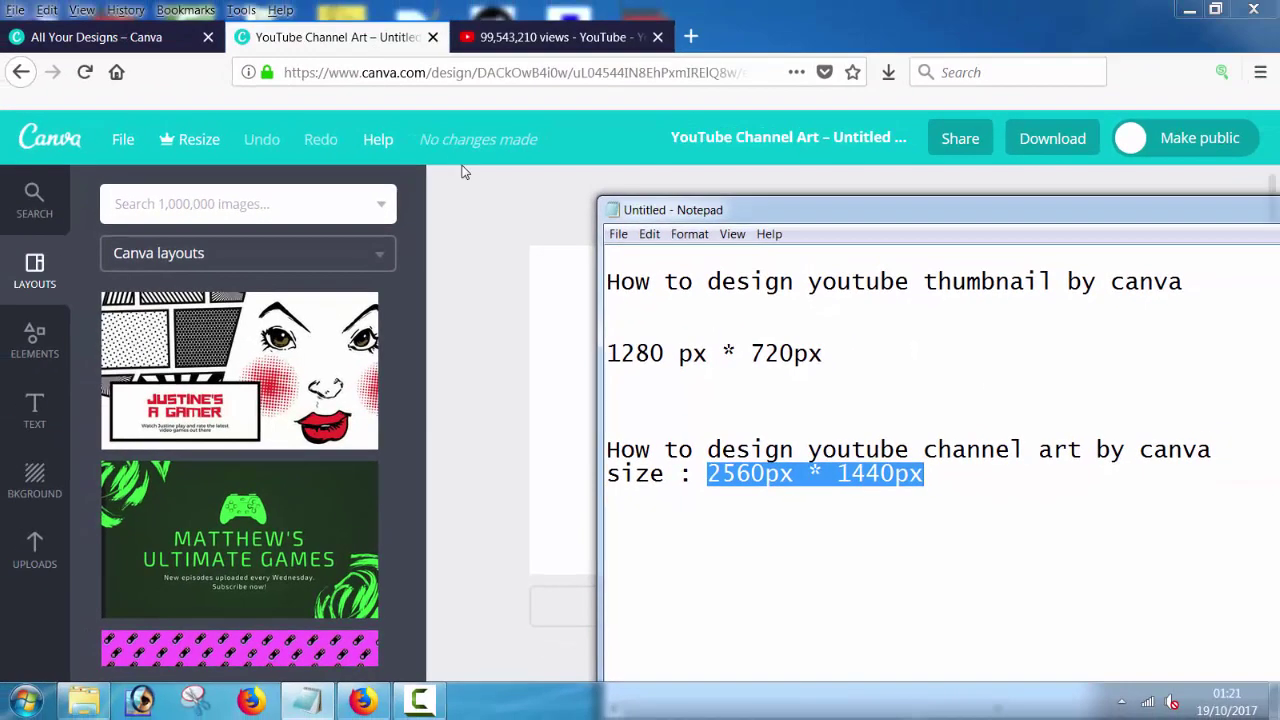
Step: Apply the Kate & Mark layout to the blank channel art and try adjusting its group
click(477, 274)
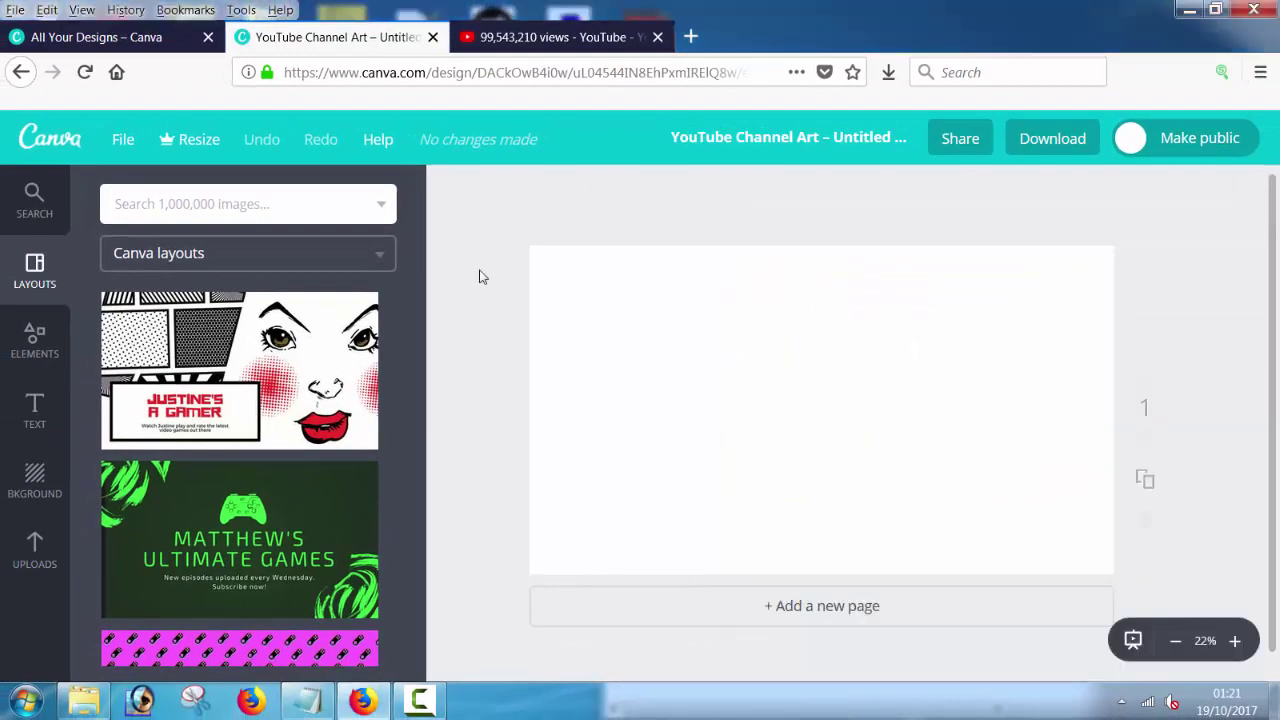
scroll(248, 380, down, 1)
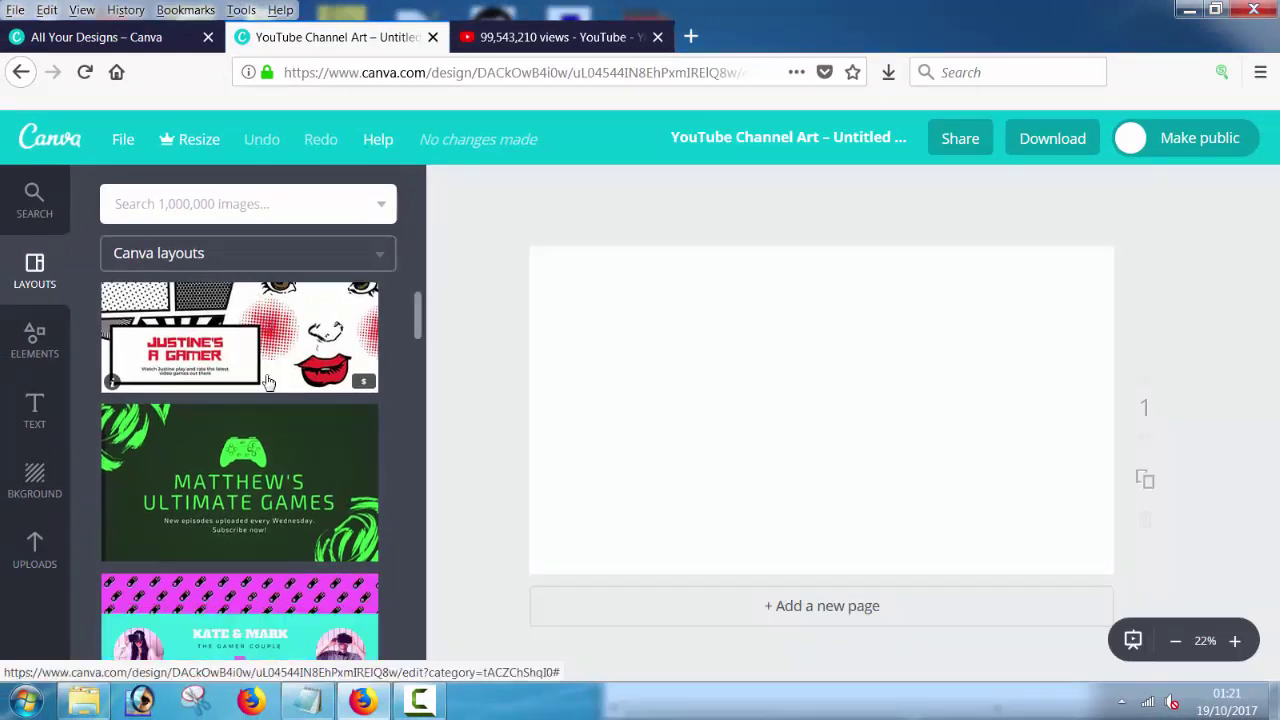
scroll(251, 440, down, 1)
scroll(262, 460, down, 4)
scroll(266, 459, up, 2)
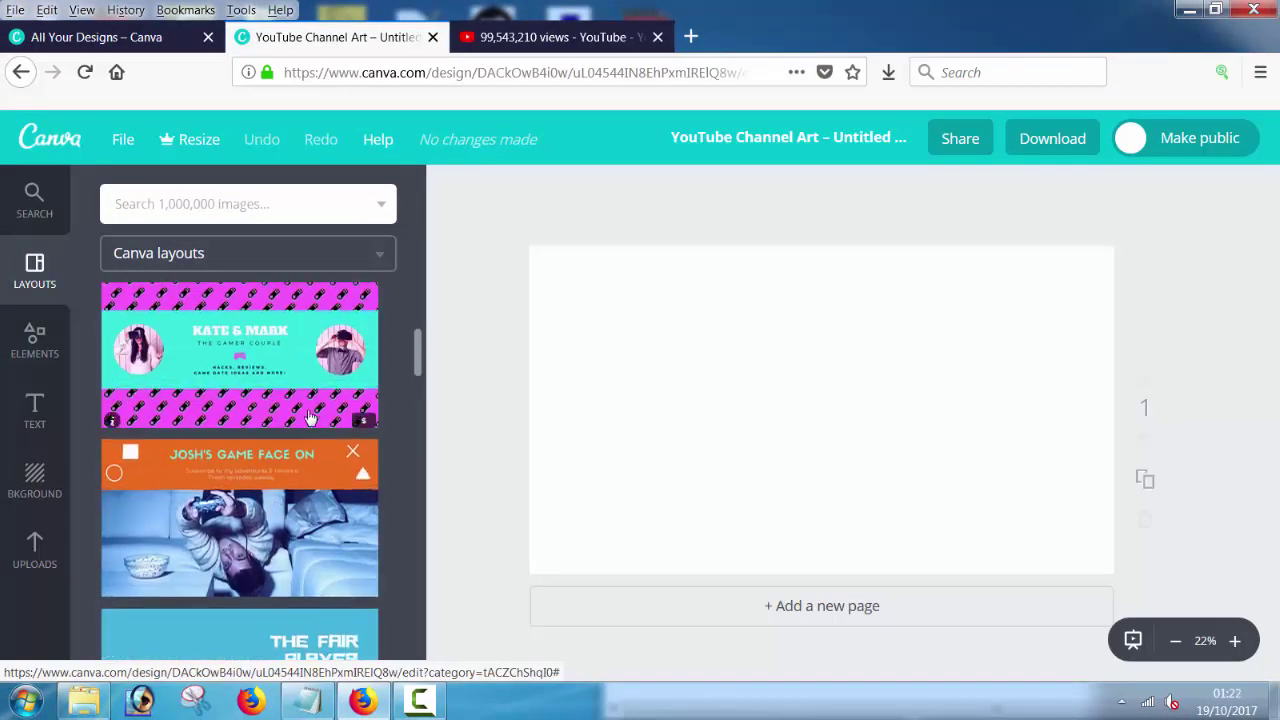
scroll(270, 465, up, 1)
click(283, 478)
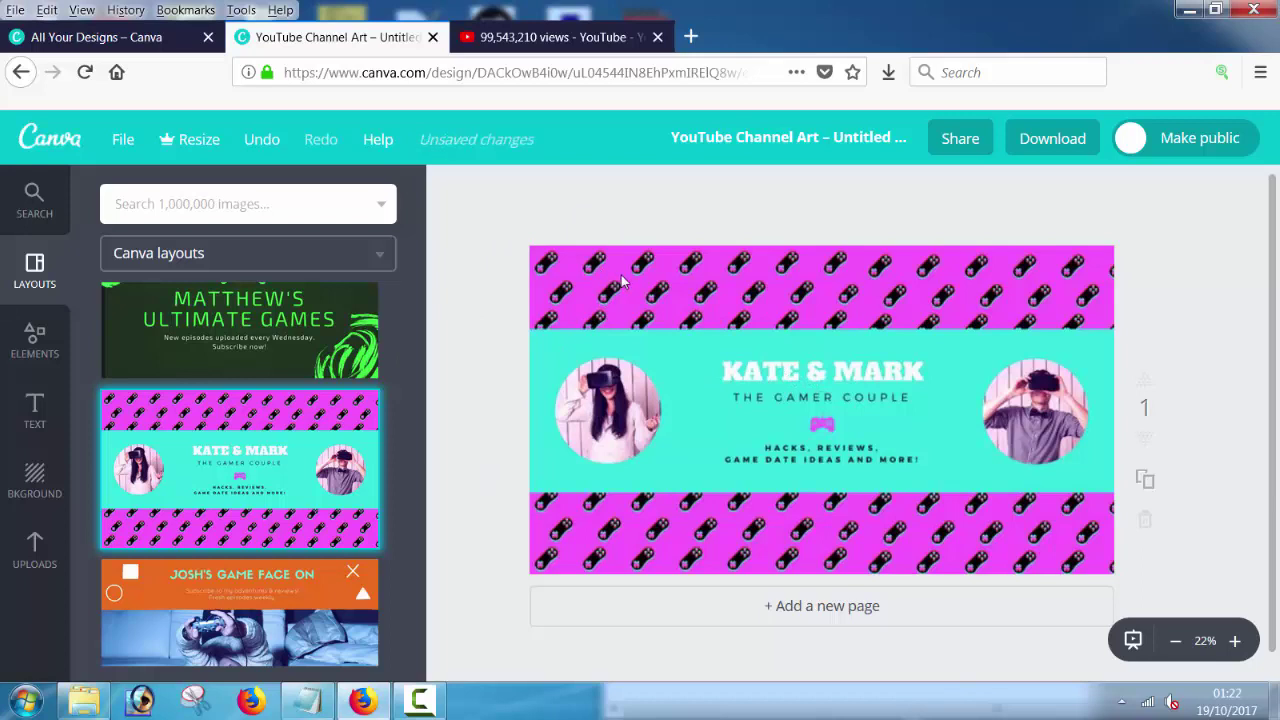
click(572, 270)
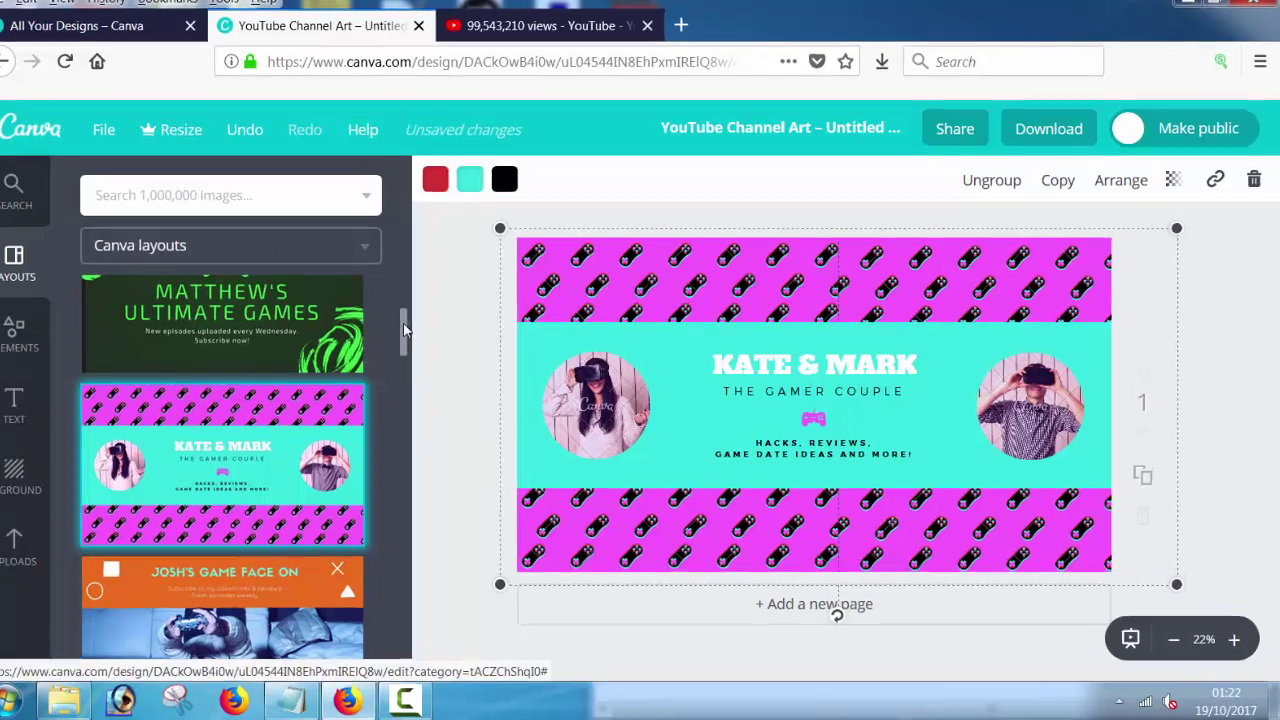
drag(415, 337, 408, 414)
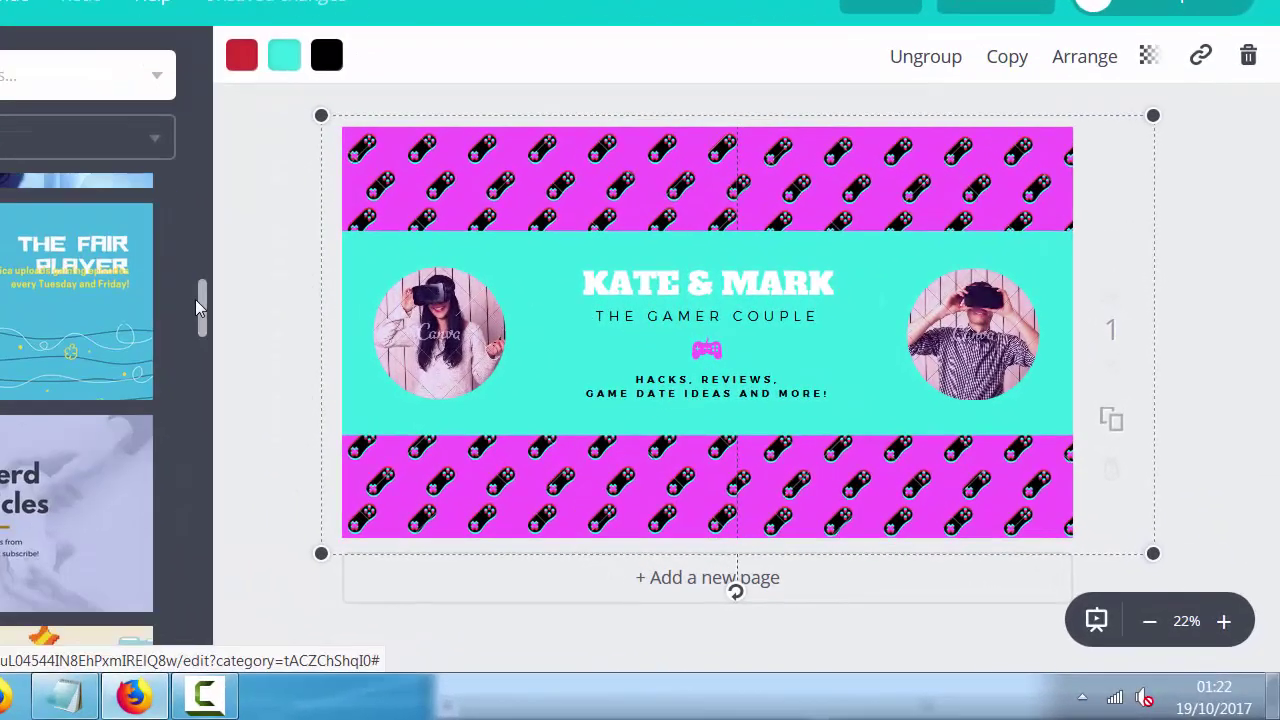
mouse_move(193, 345)
mouse_down()
mouse_move(173, 430)
mouse_move(192, 534)
mouse_move(169, 626)
mouse_up()
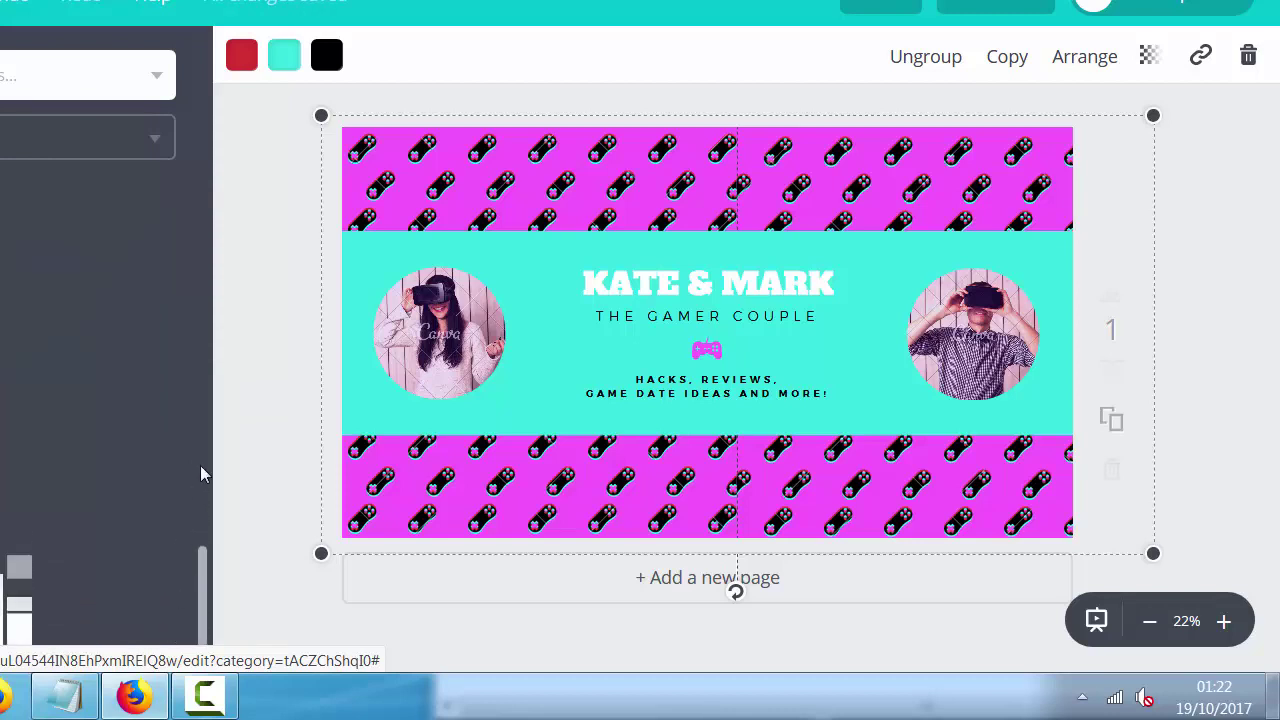
Step: Replace it with the green road-trip layout showing the aerial photo of green hills
scroll(160, 482, down, 1)
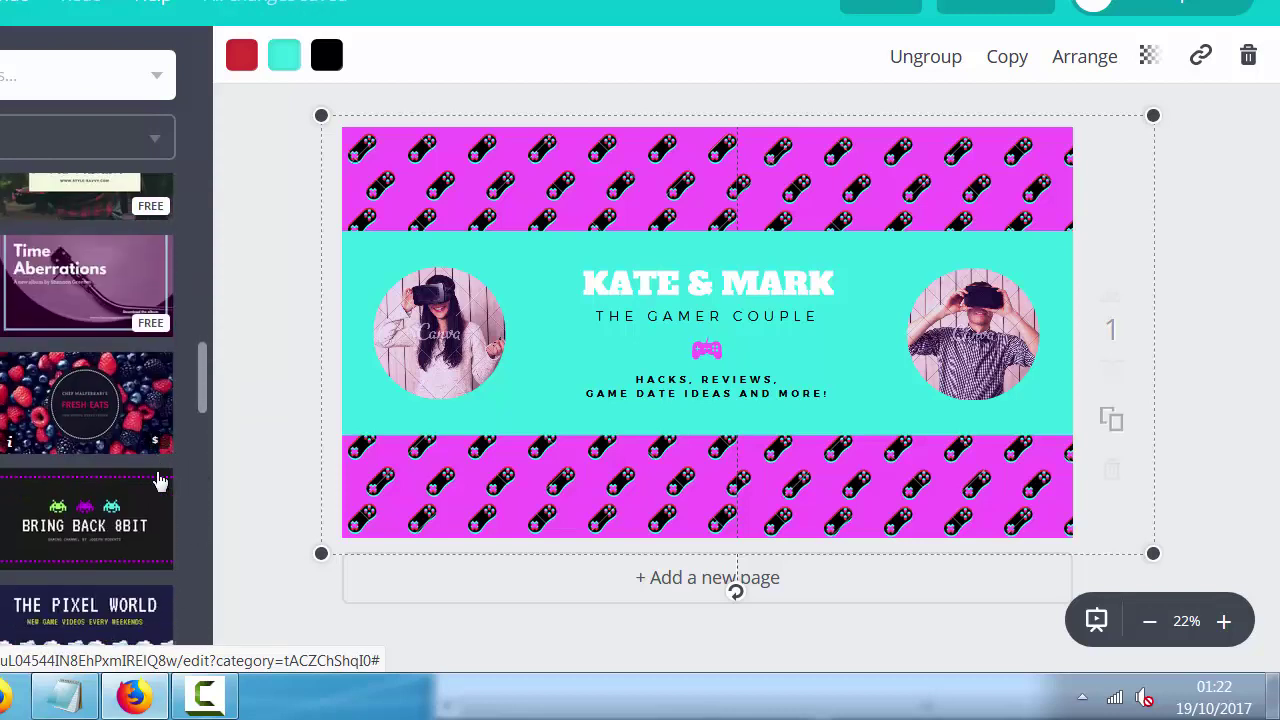
scroll(160, 482, down, 2)
scroll(25, 376, down, 3)
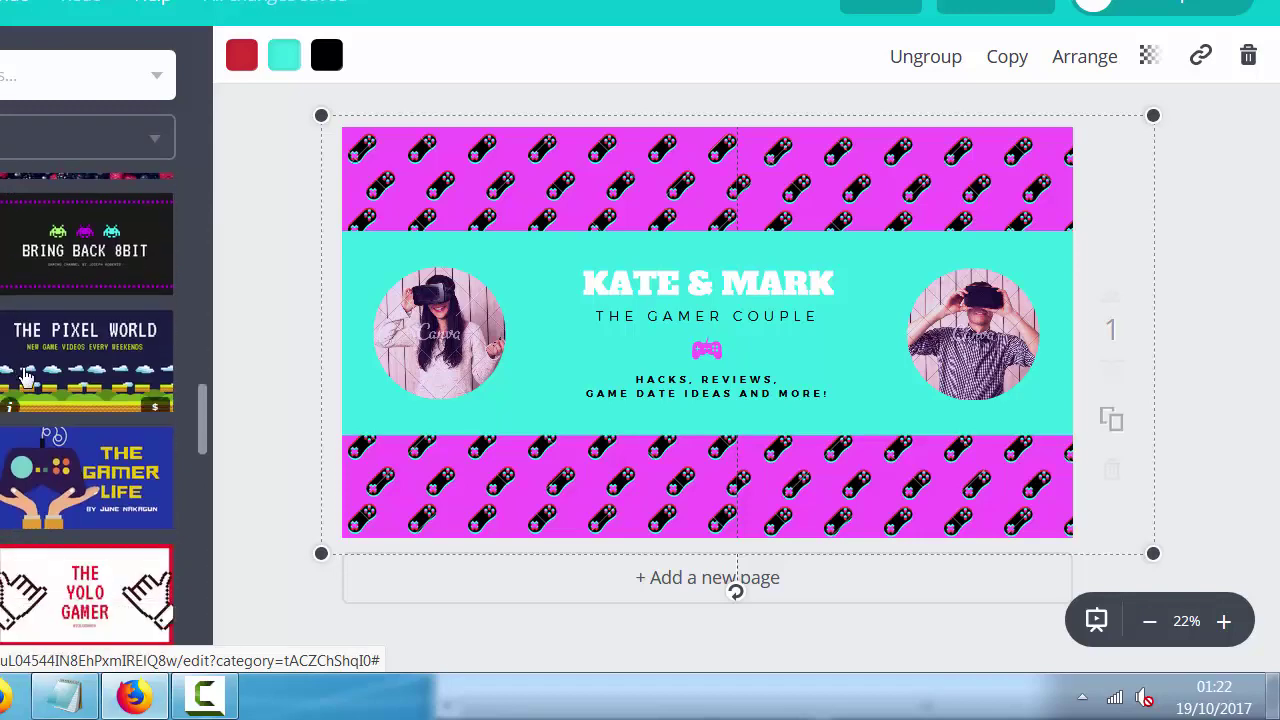
scroll(25, 376, down, 1)
scroll(25, 376, down, 3)
scroll(25, 376, down, 3)
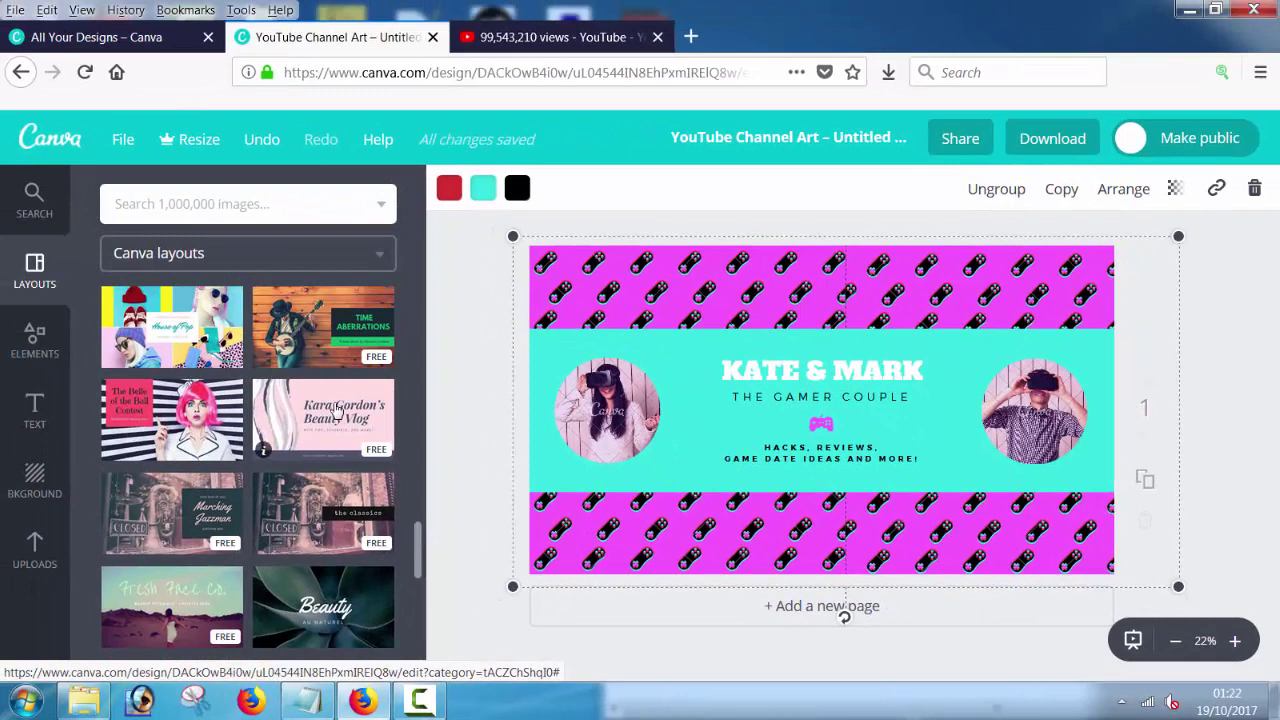
scroll(322, 422, down, 2)
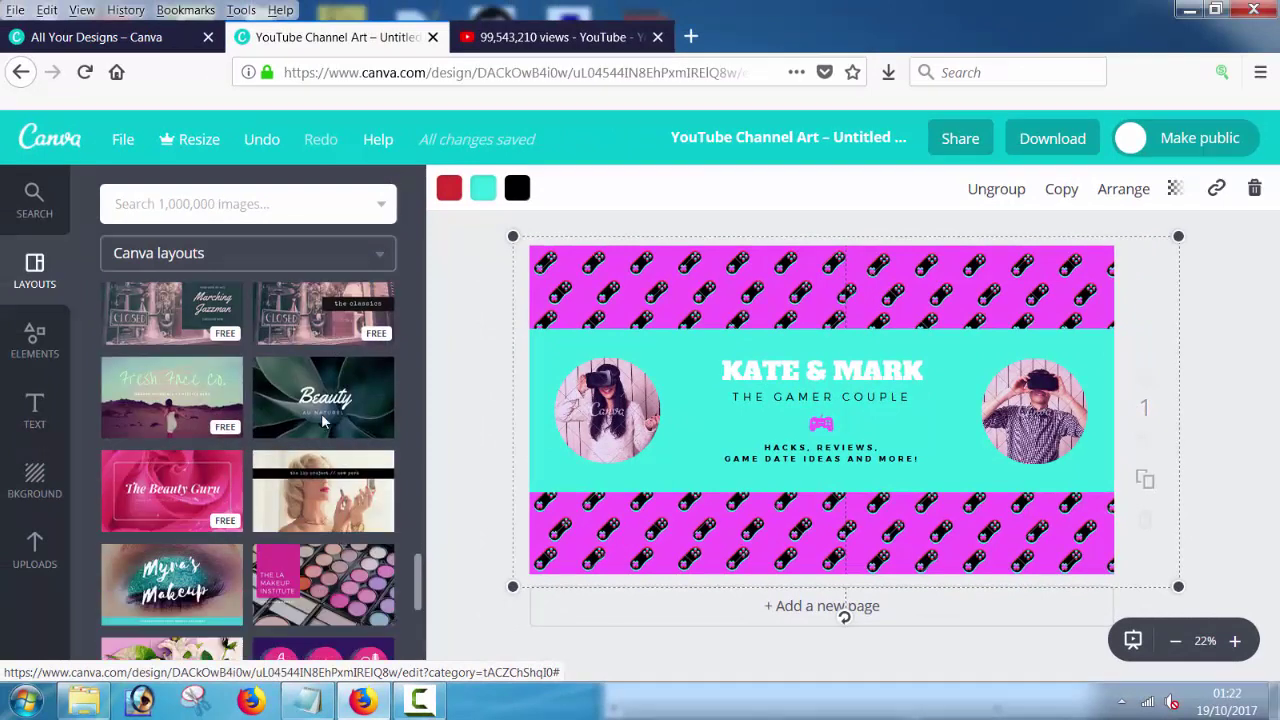
scroll(322, 422, down, 3)
scroll(175, 370, down, 3)
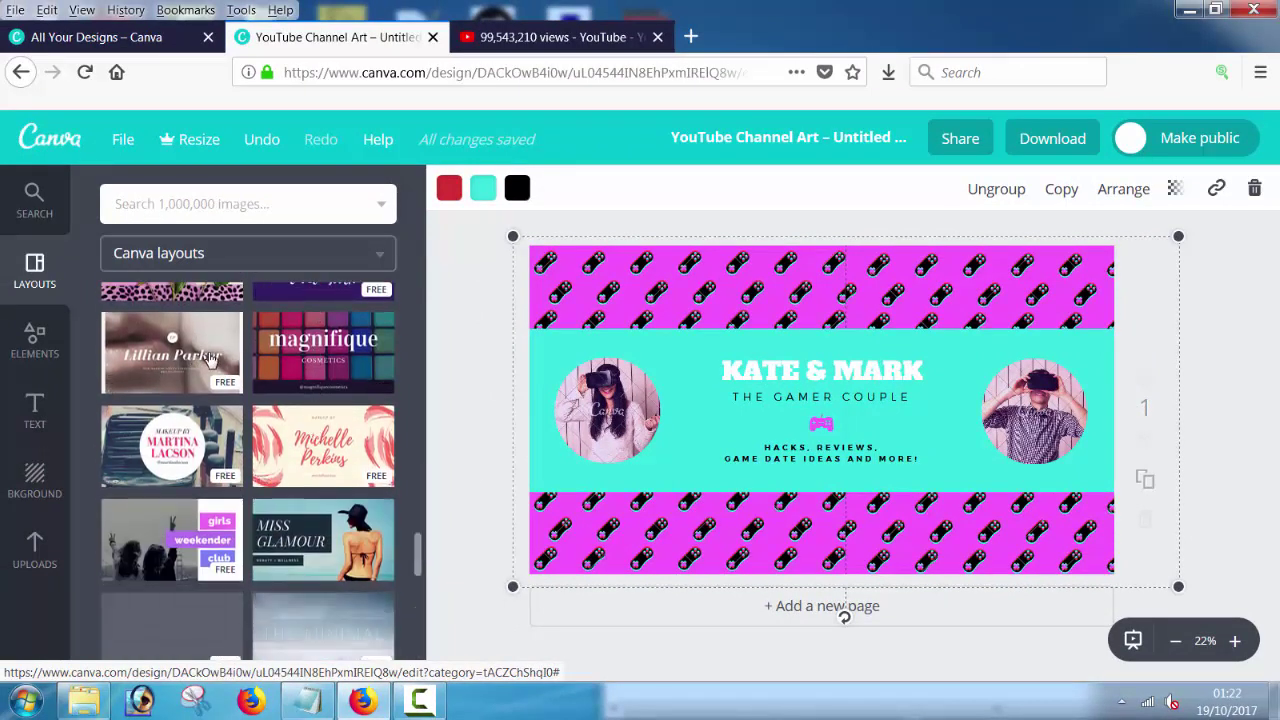
scroll(235, 420, down, 2)
scroll(265, 487, down, 2)
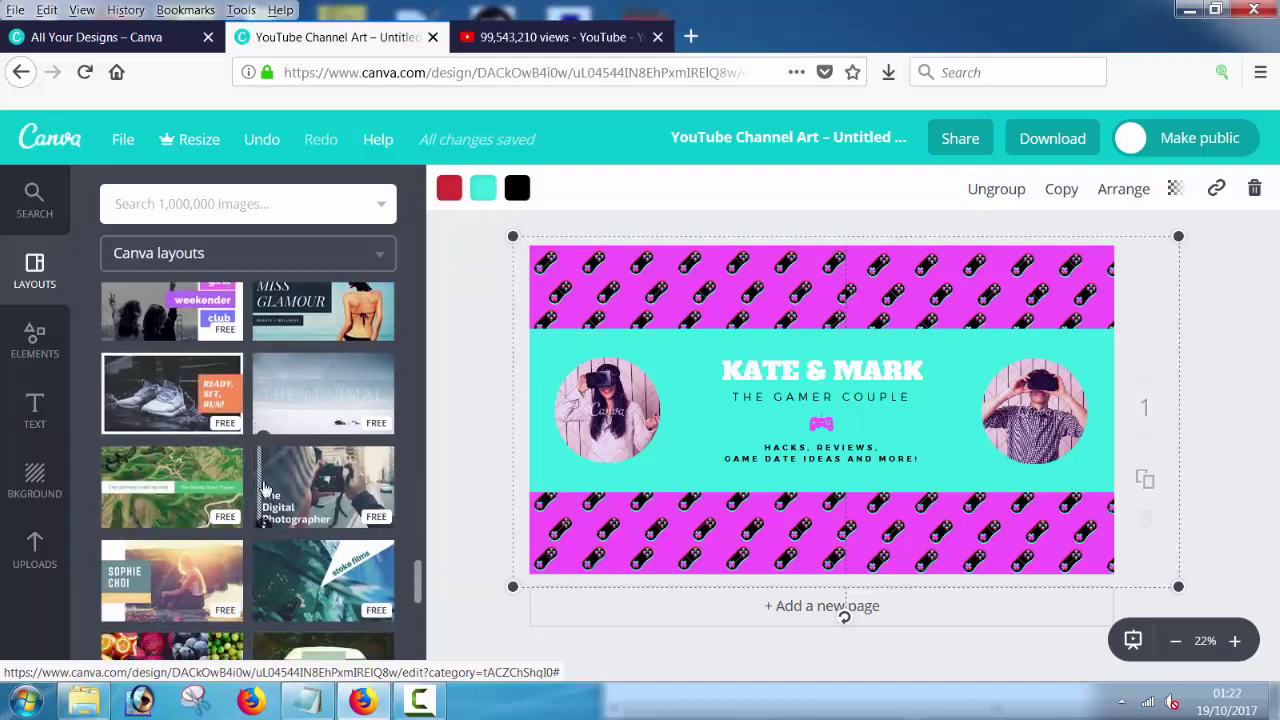
scroll(170, 420, down, 2)
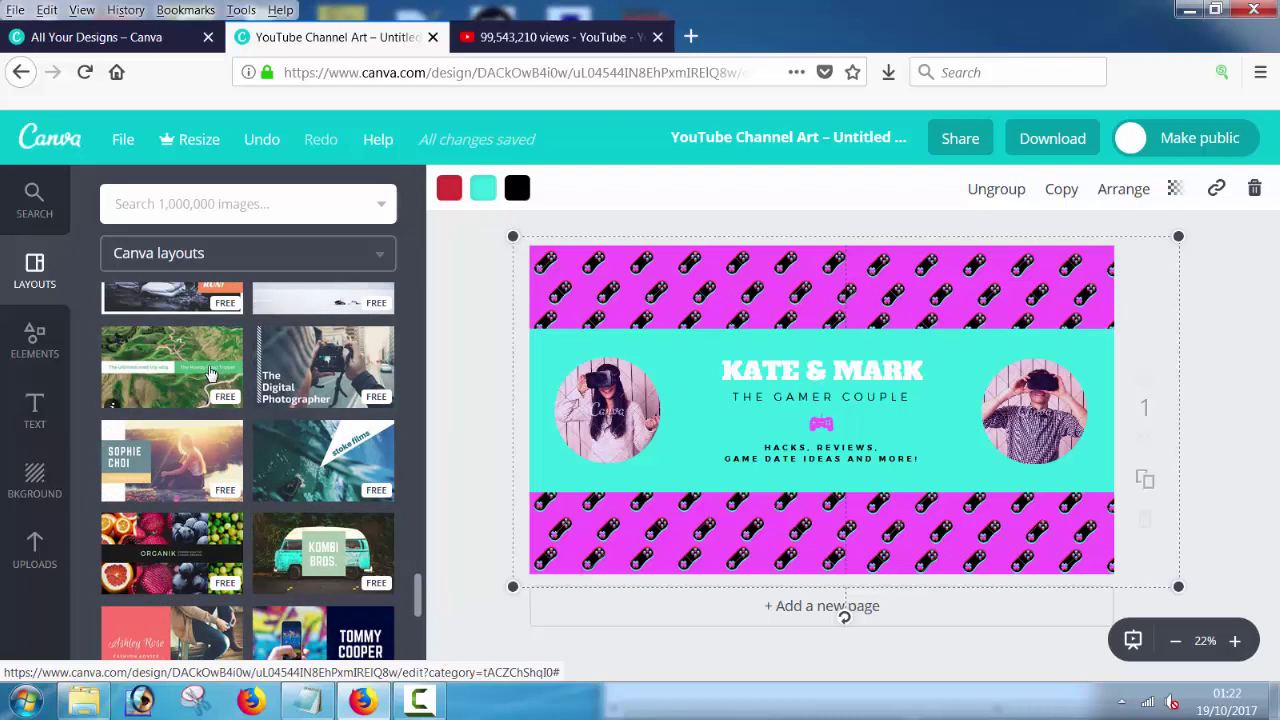
click(210, 372)
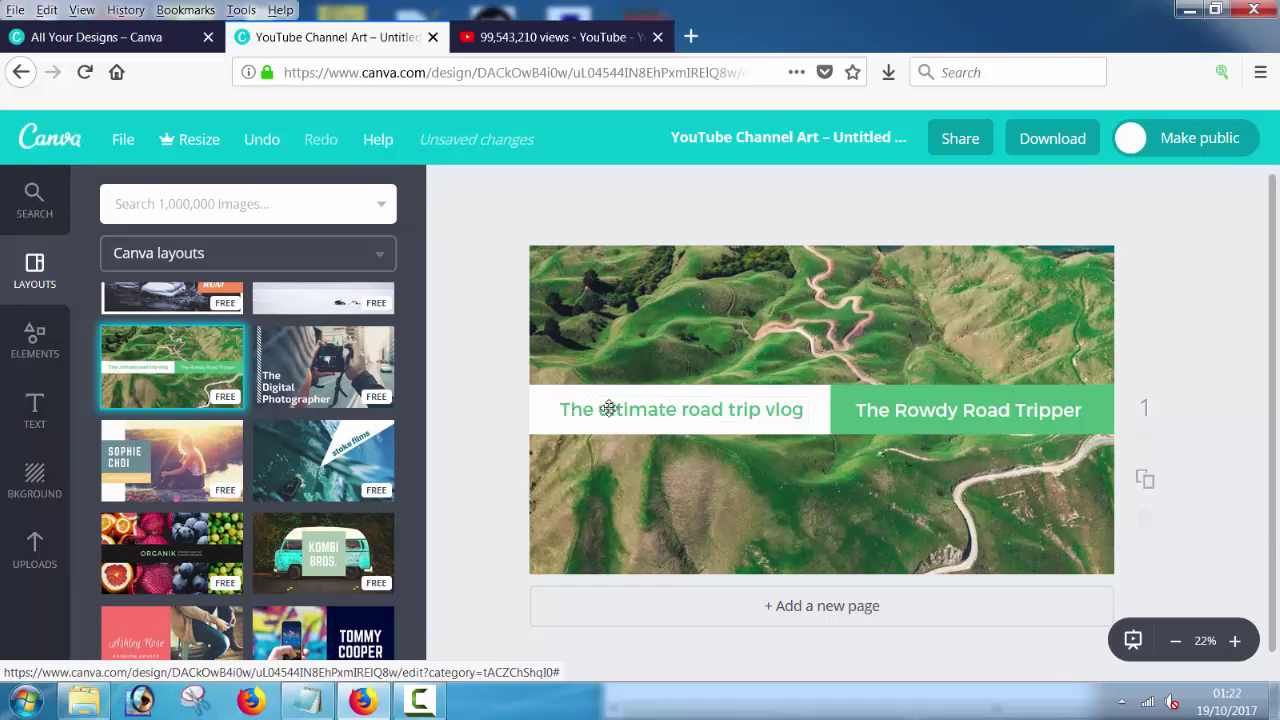
Step: Retype the left bar text 'The ultimate road trip vlog' as 'Premiumu Free tutorials', correcting typos
double_click(608, 409)
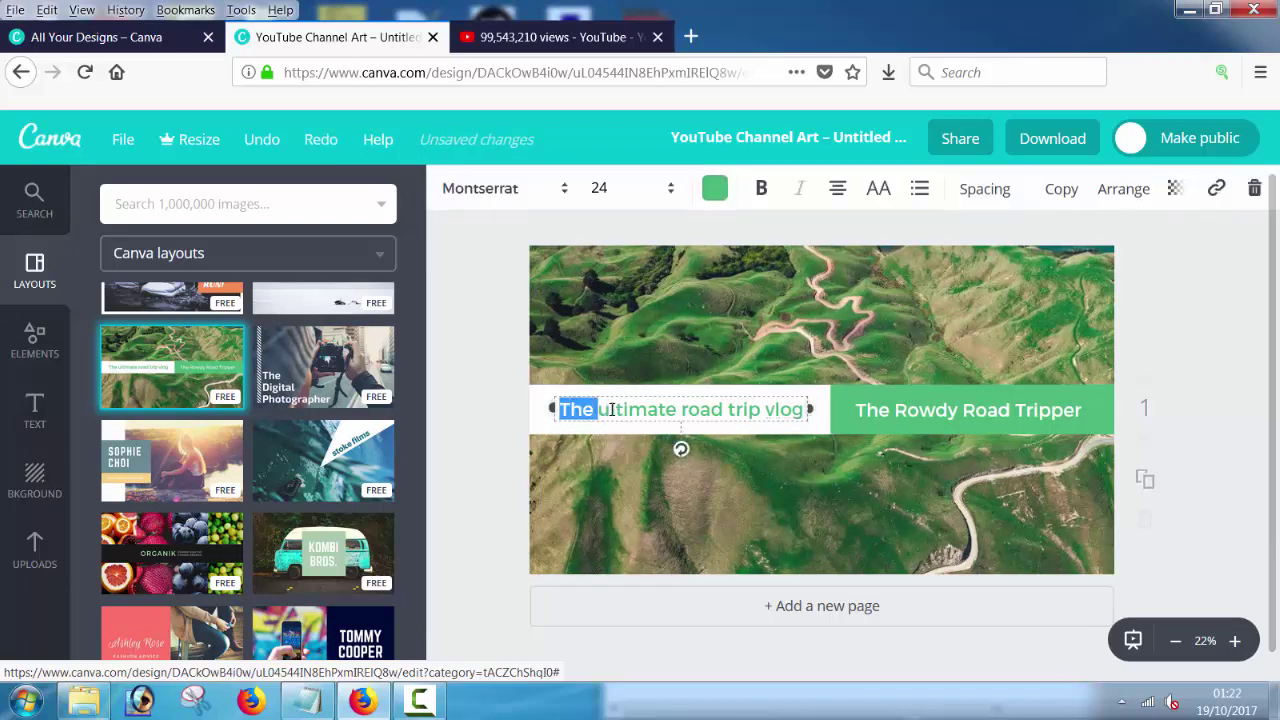
text(No)
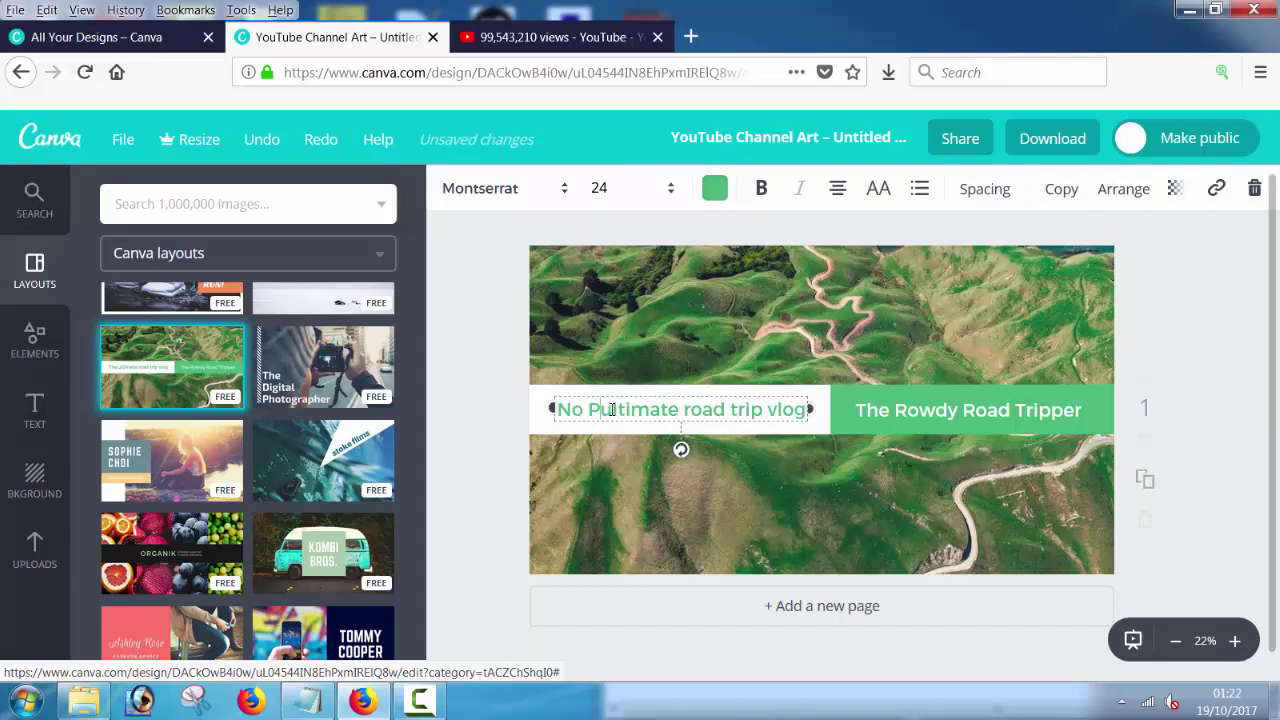
text(a)
key(ctrl+a)
text(N)
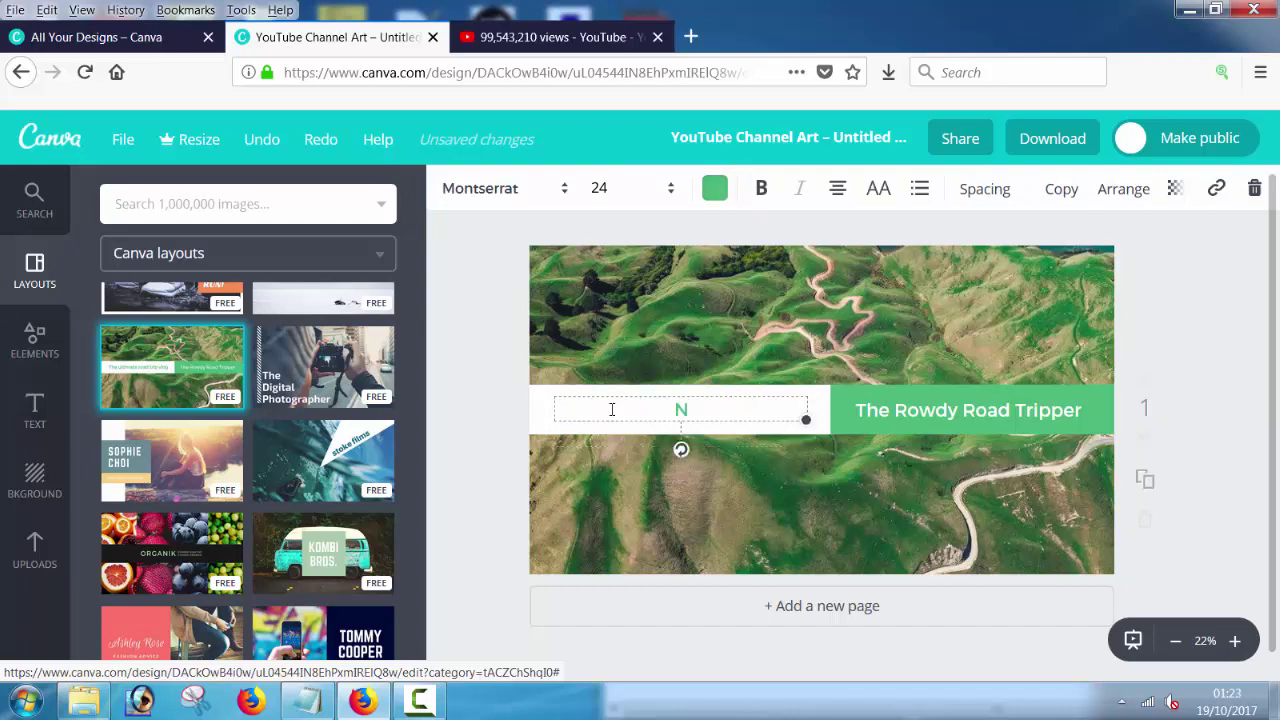
text(o)
double_click(712, 416)
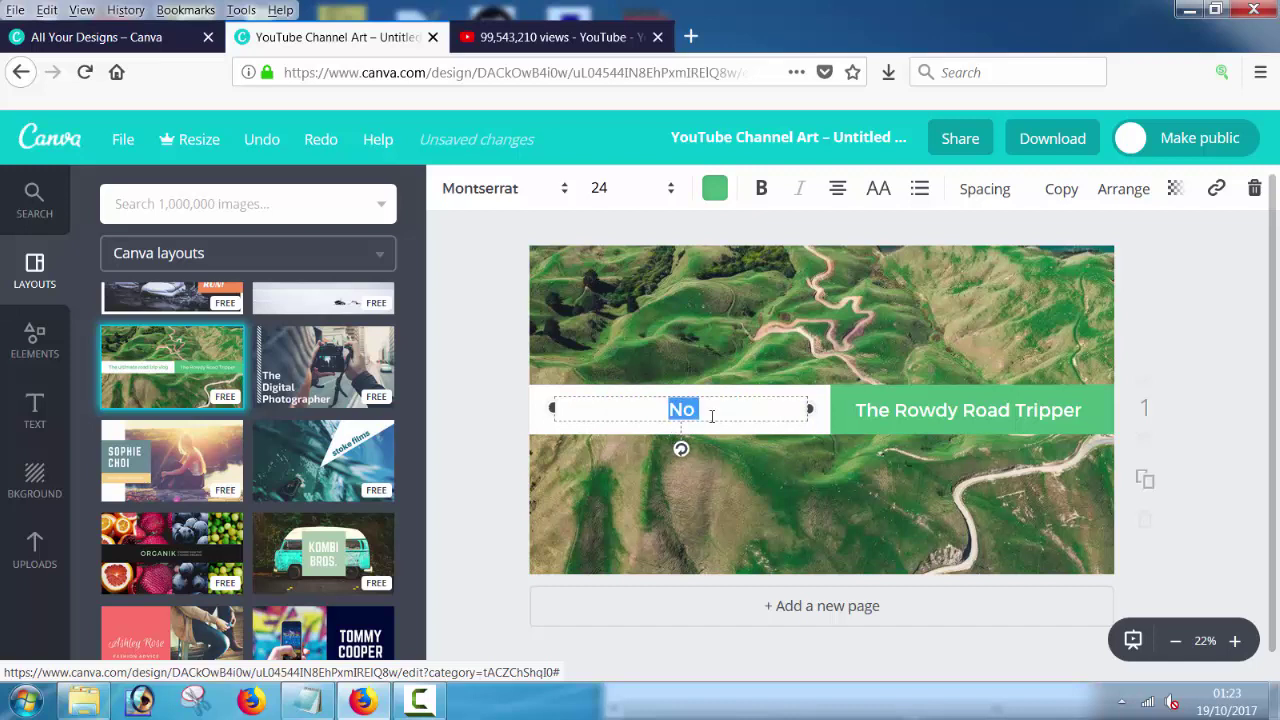
text(Premiu)
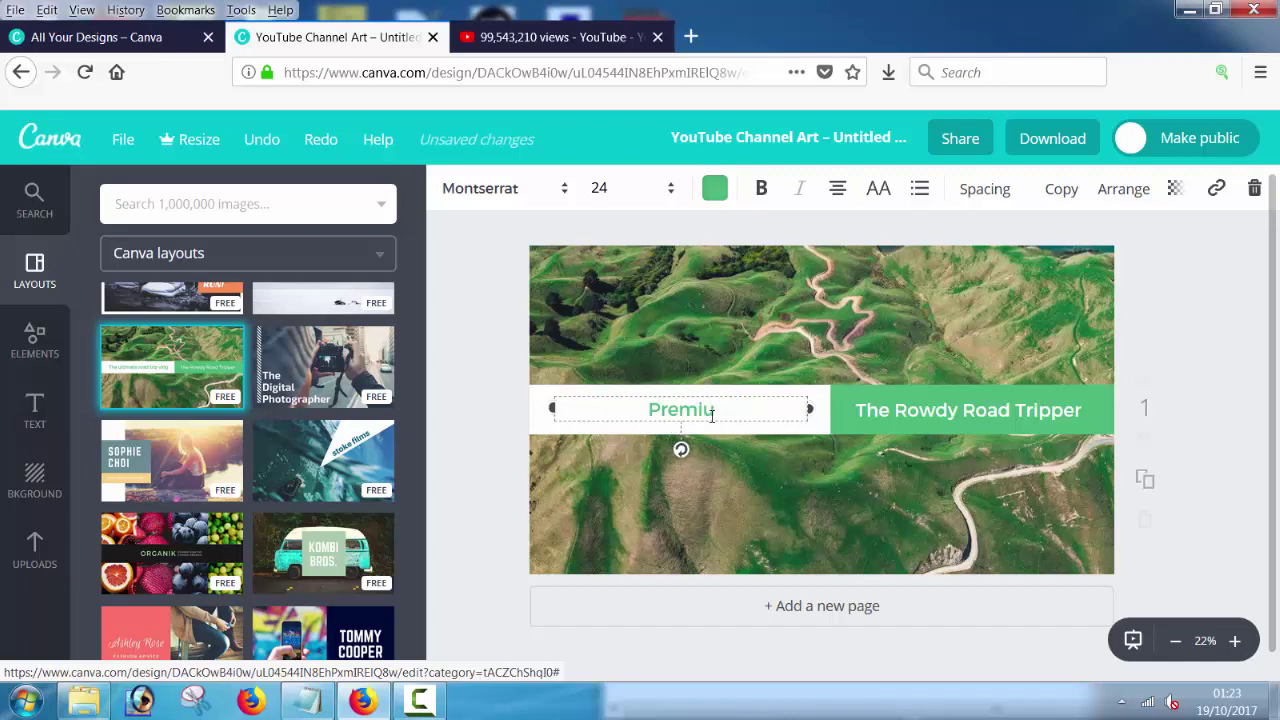
text(mu)
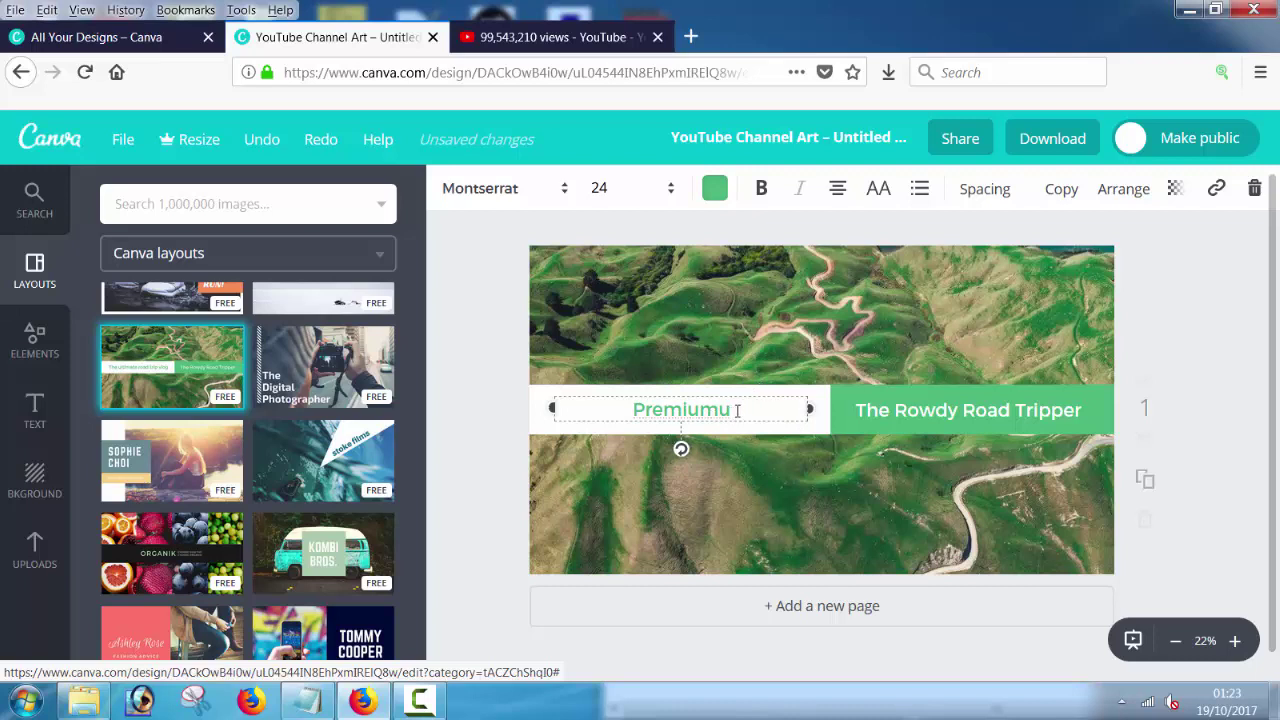
text(FRE)
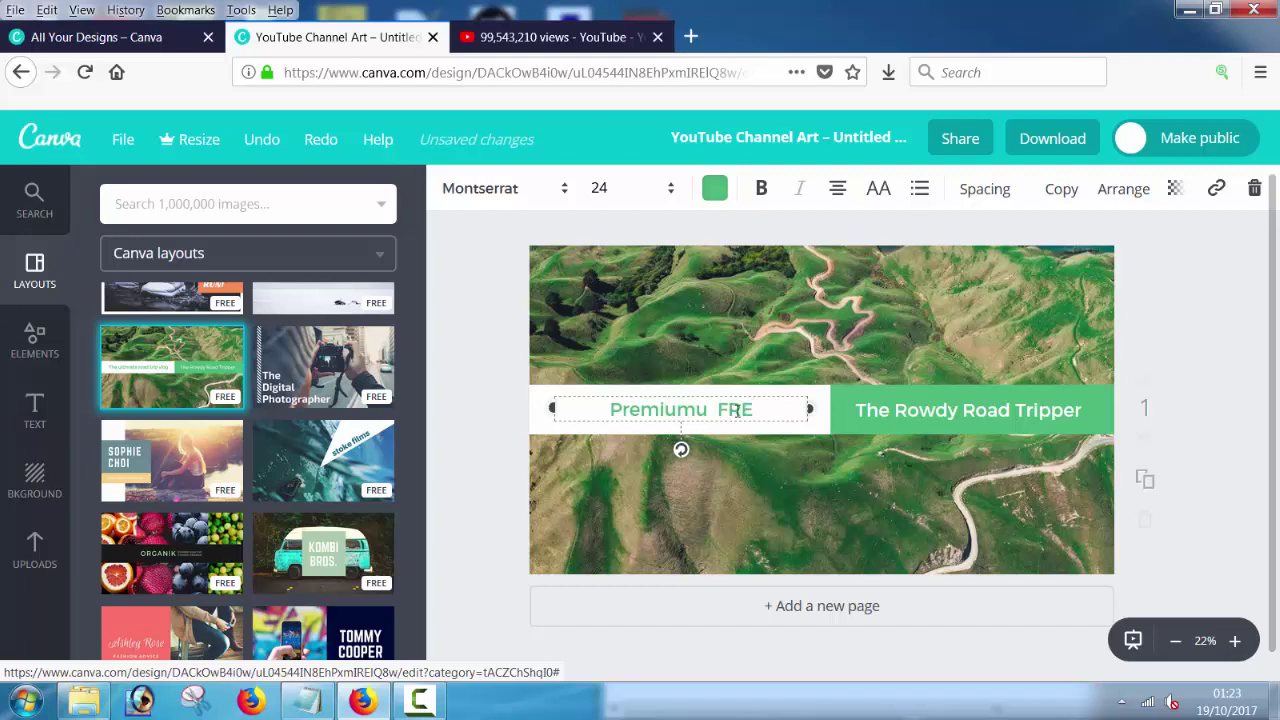
key(BackSpace)
key(BackSpace)
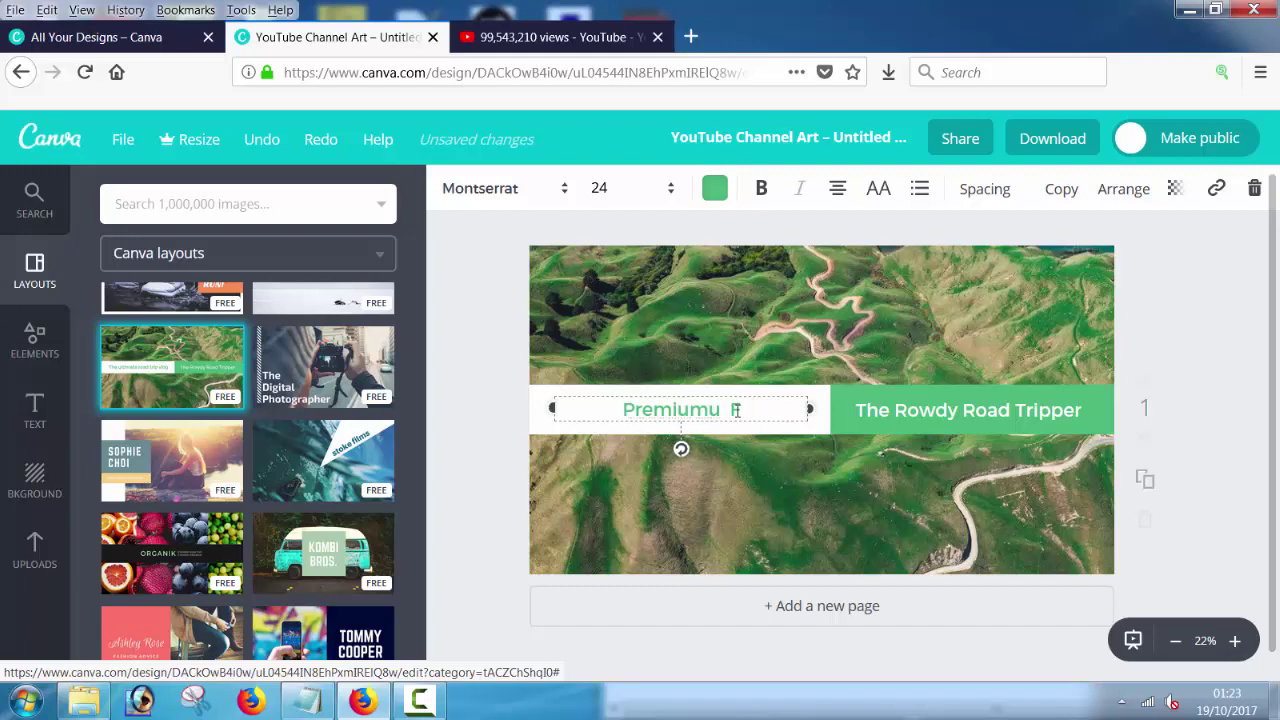
text(ree tutorials)
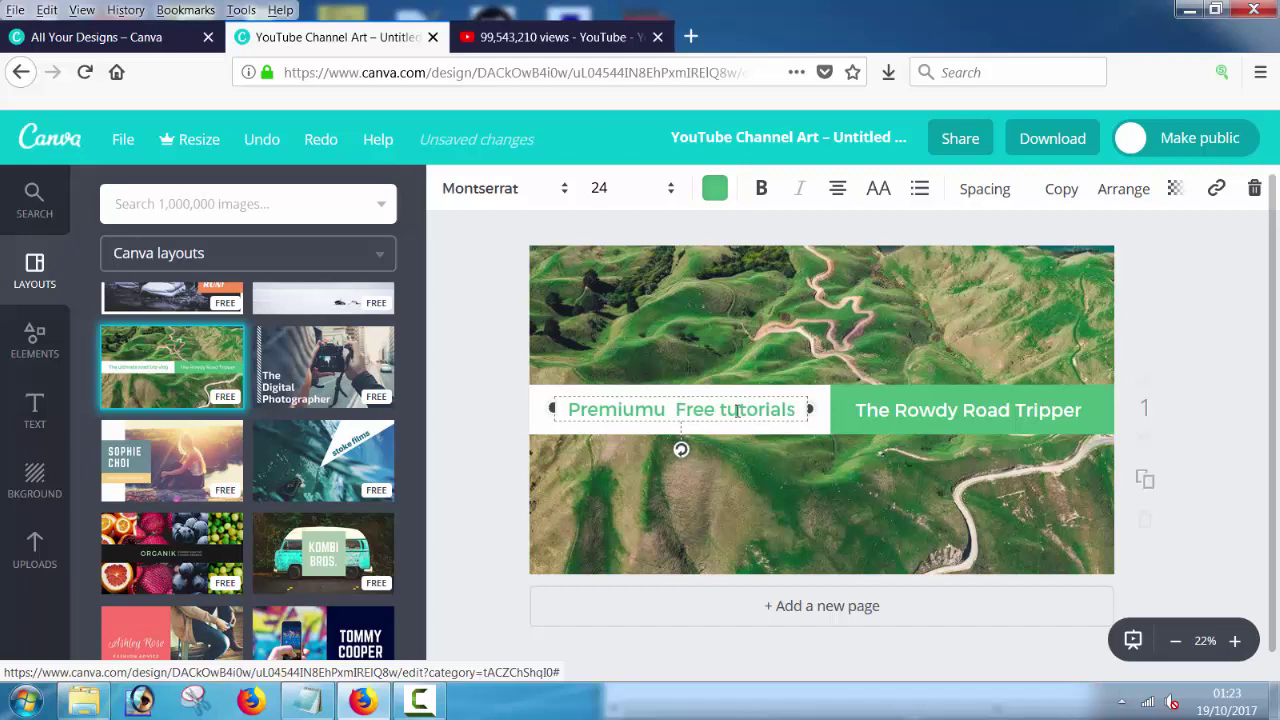
click(928, 413)
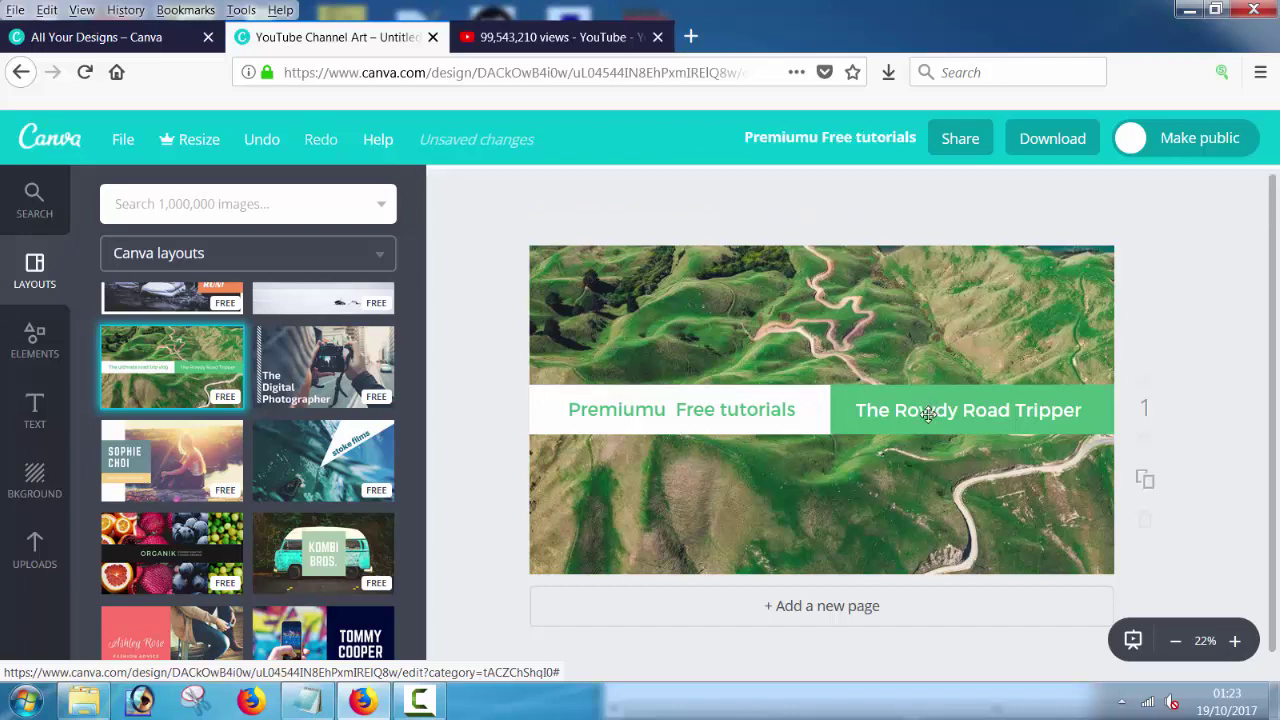
click(928, 413)
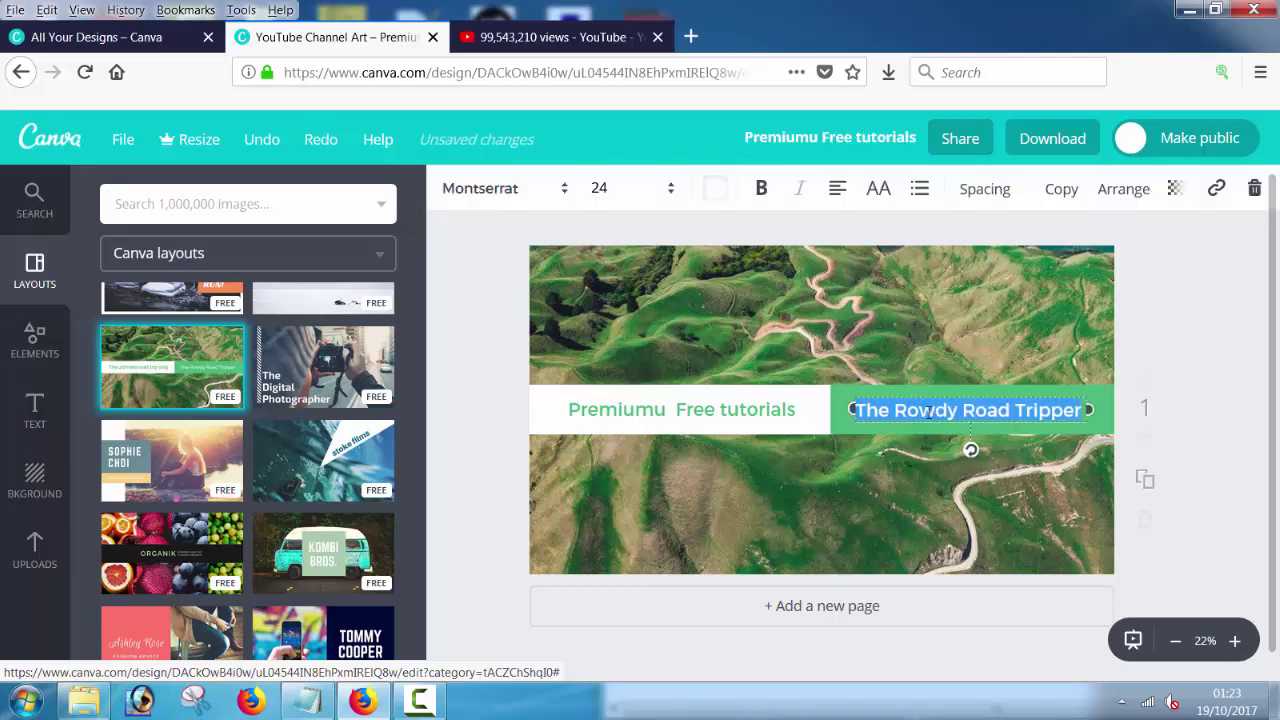
key(BackSpace)
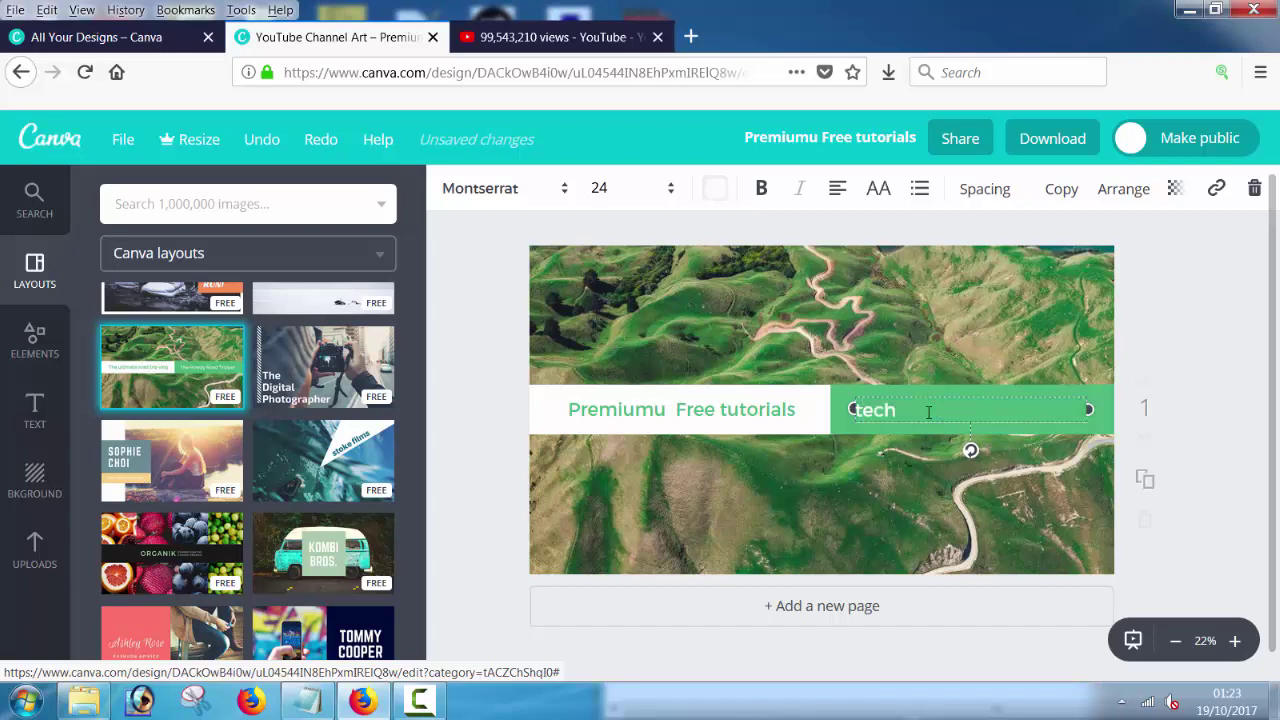
text(www)
text(te)
text(Advices.org)
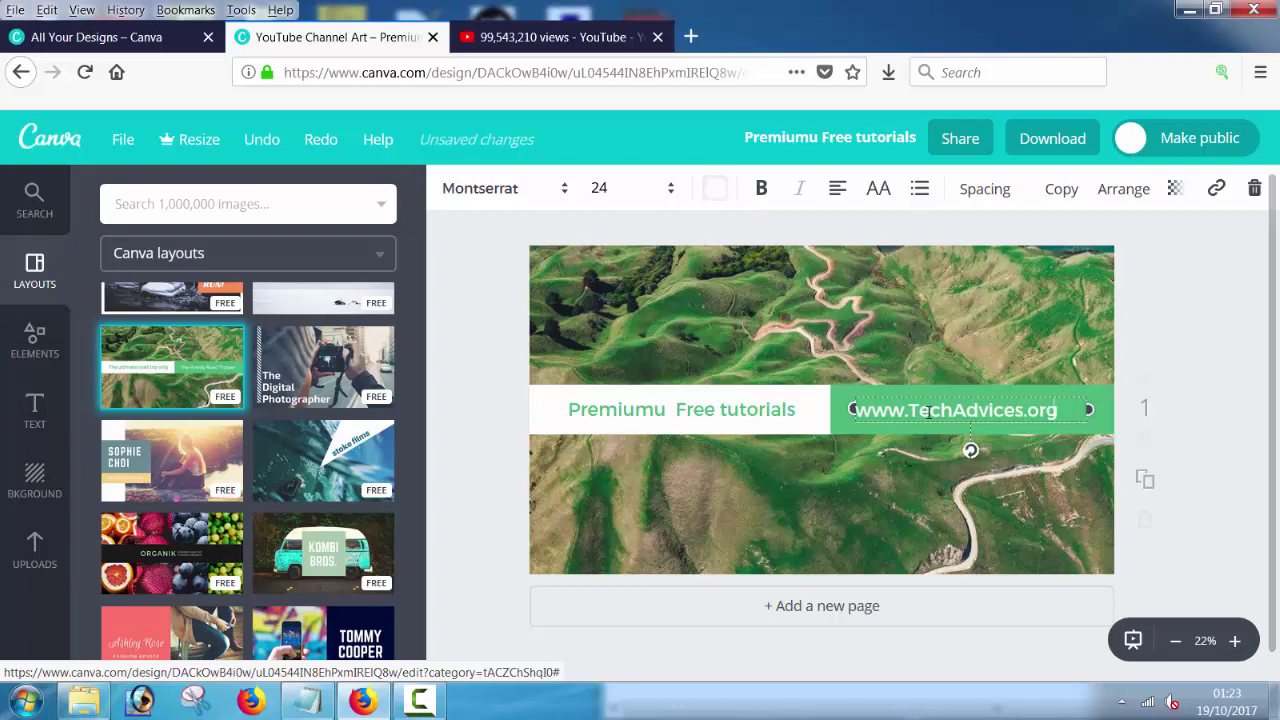
click(1165, 285)
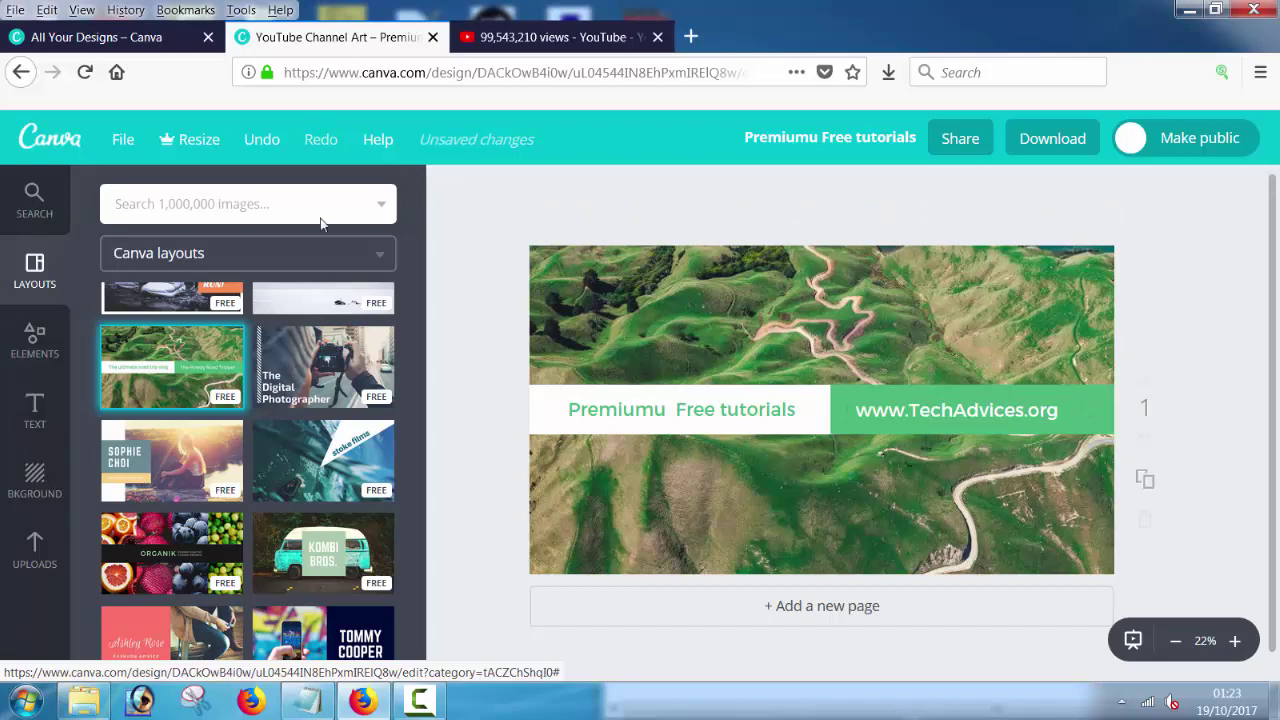
click(693, 301)
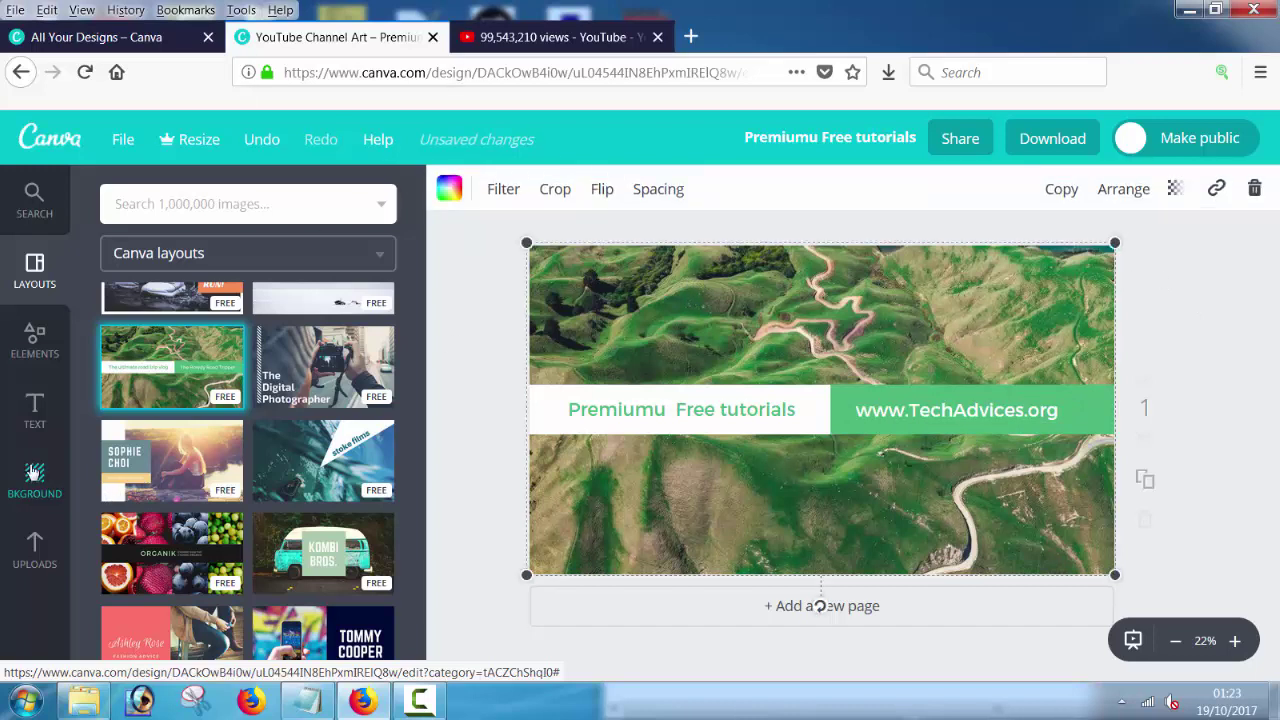
Step: Search Canva's images for 'tech' and browse the results for a free white Wi-Fi icon
click(43, 490)
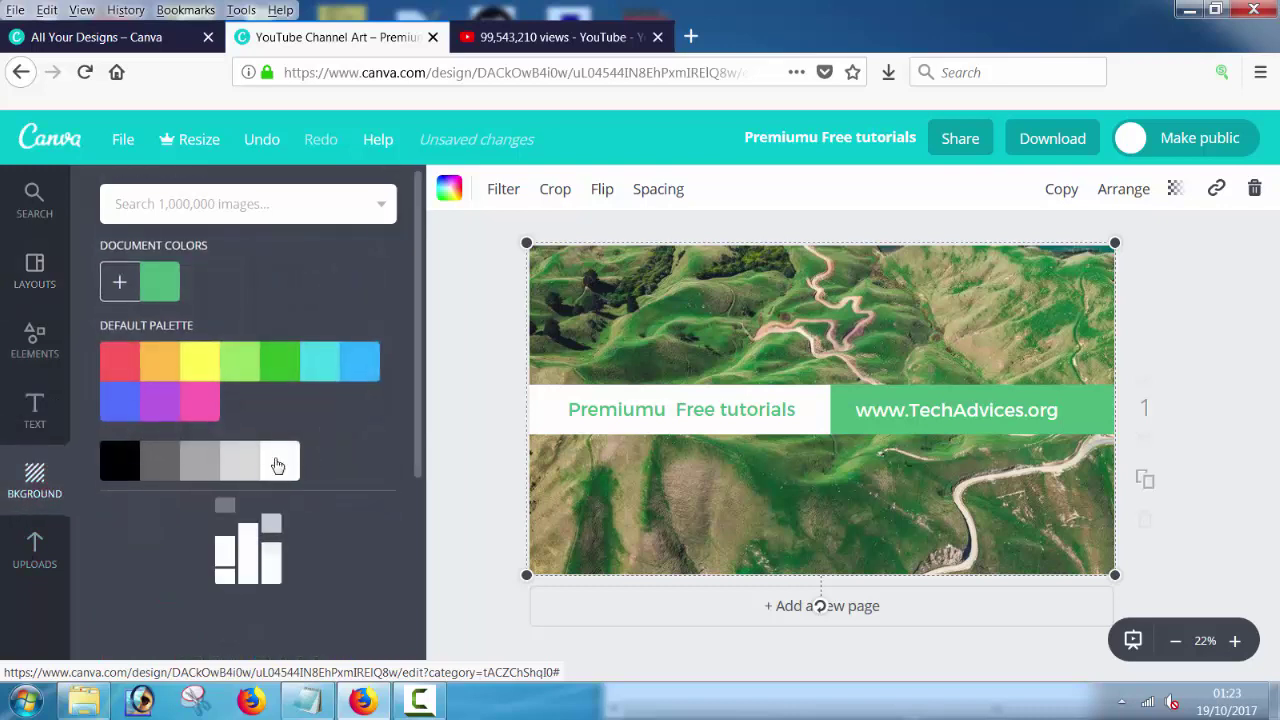
click(250, 206)
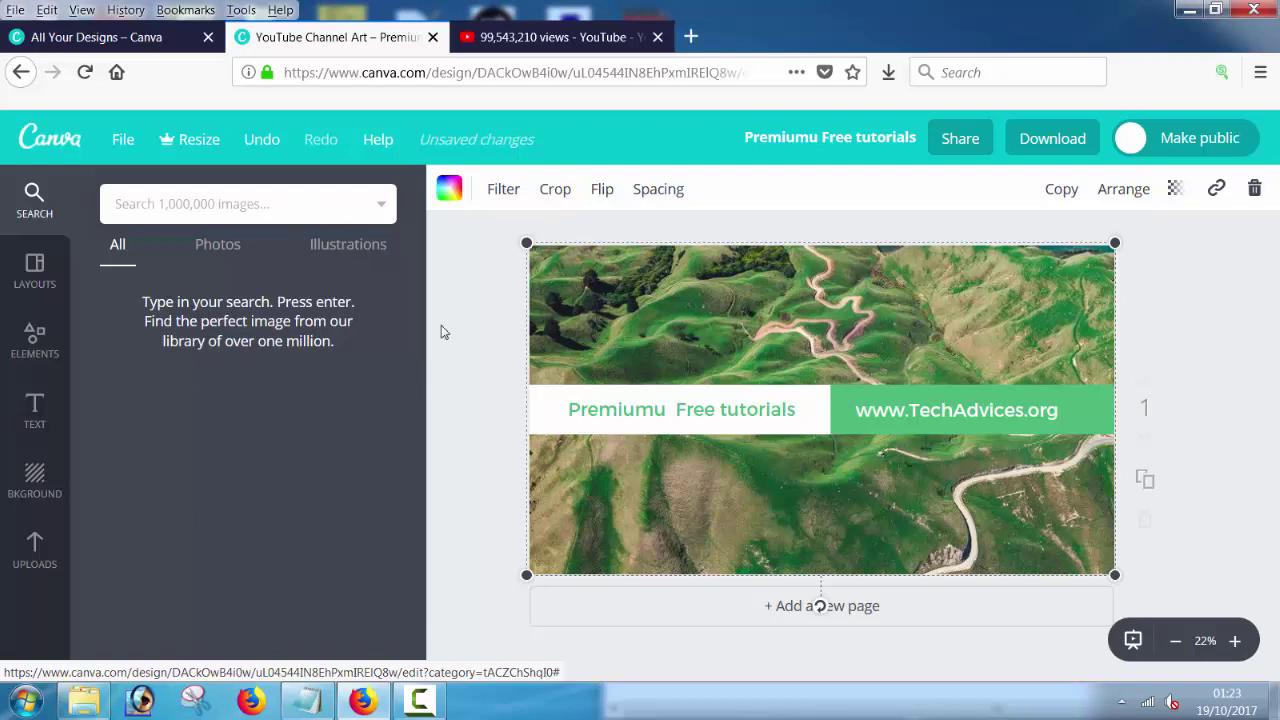
text(tech)
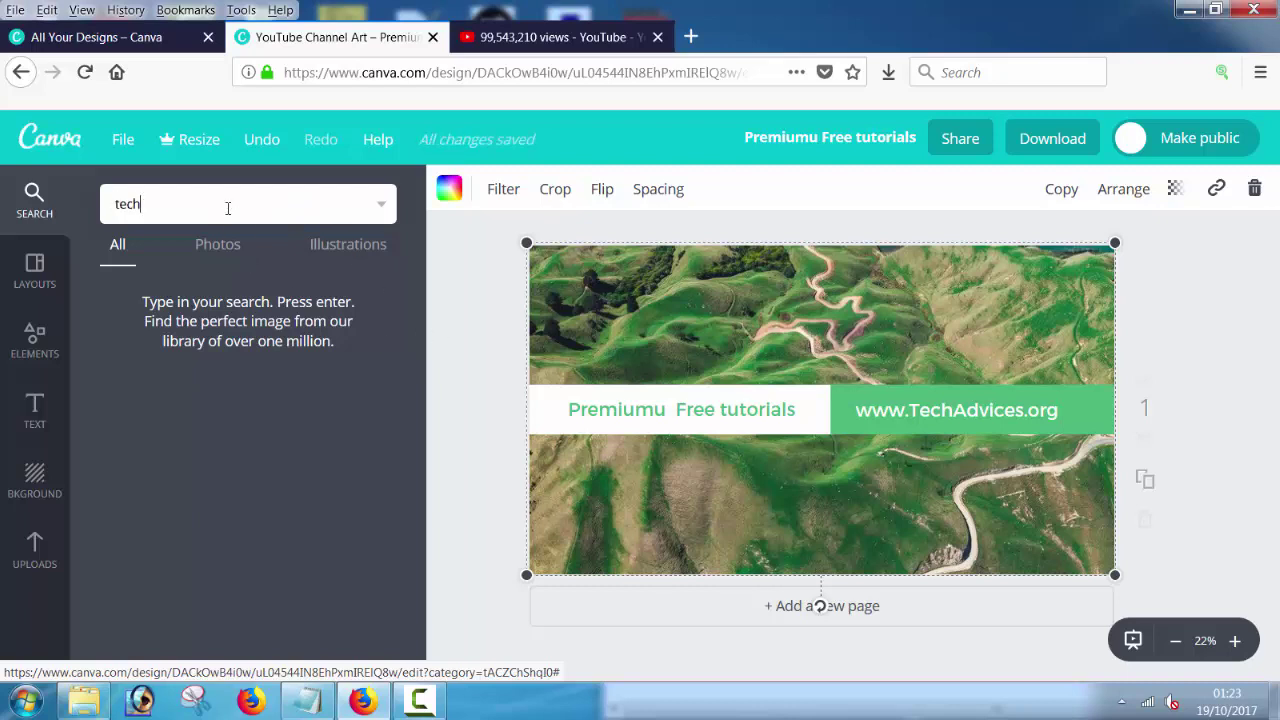
key(Return)
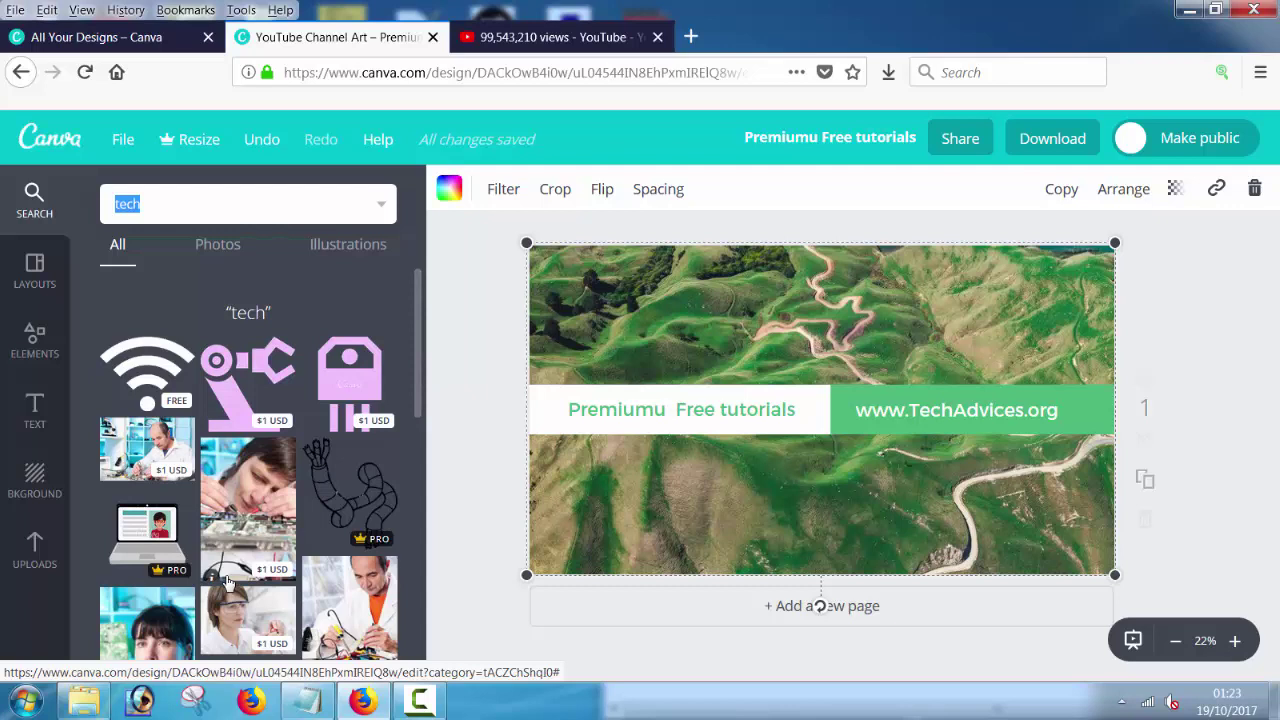
scroll(212, 572, down, 5)
scroll(238, 530, down, 2)
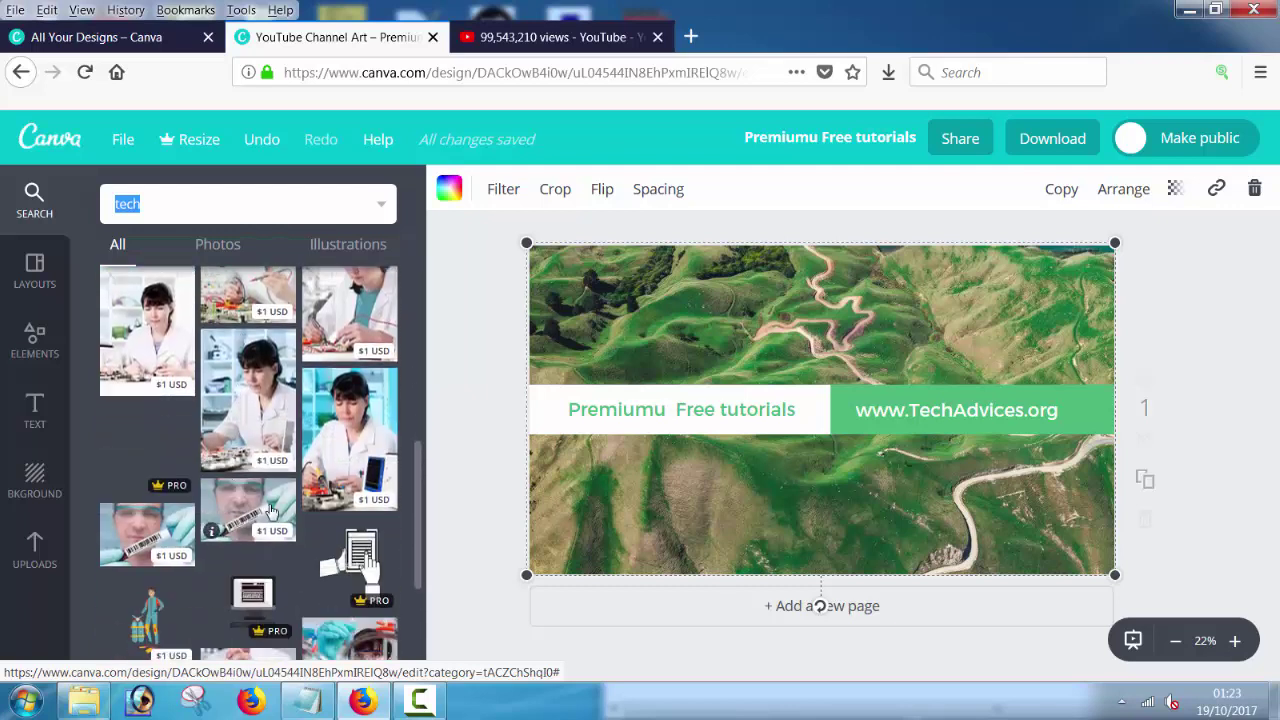
scroll(240, 515, down, 2)
scroll(240, 500, down, 2)
scroll(242, 490, down, 2)
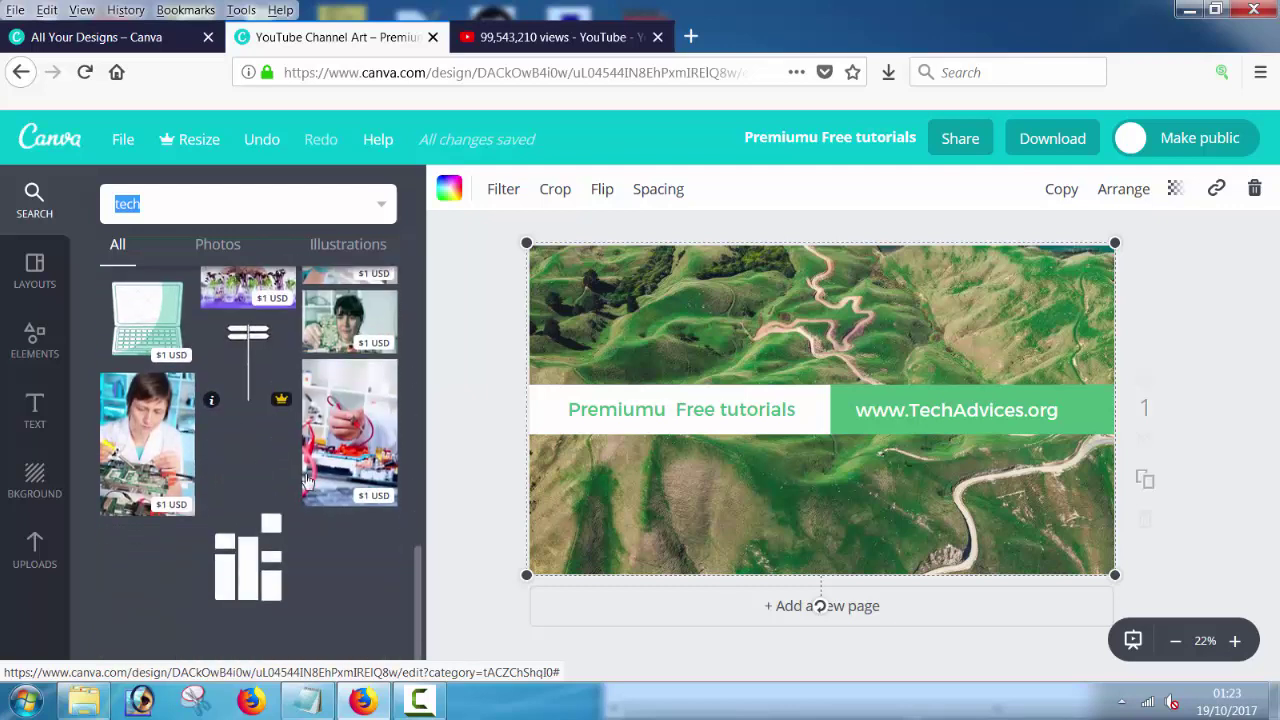
scroll(259, 503, down, 3)
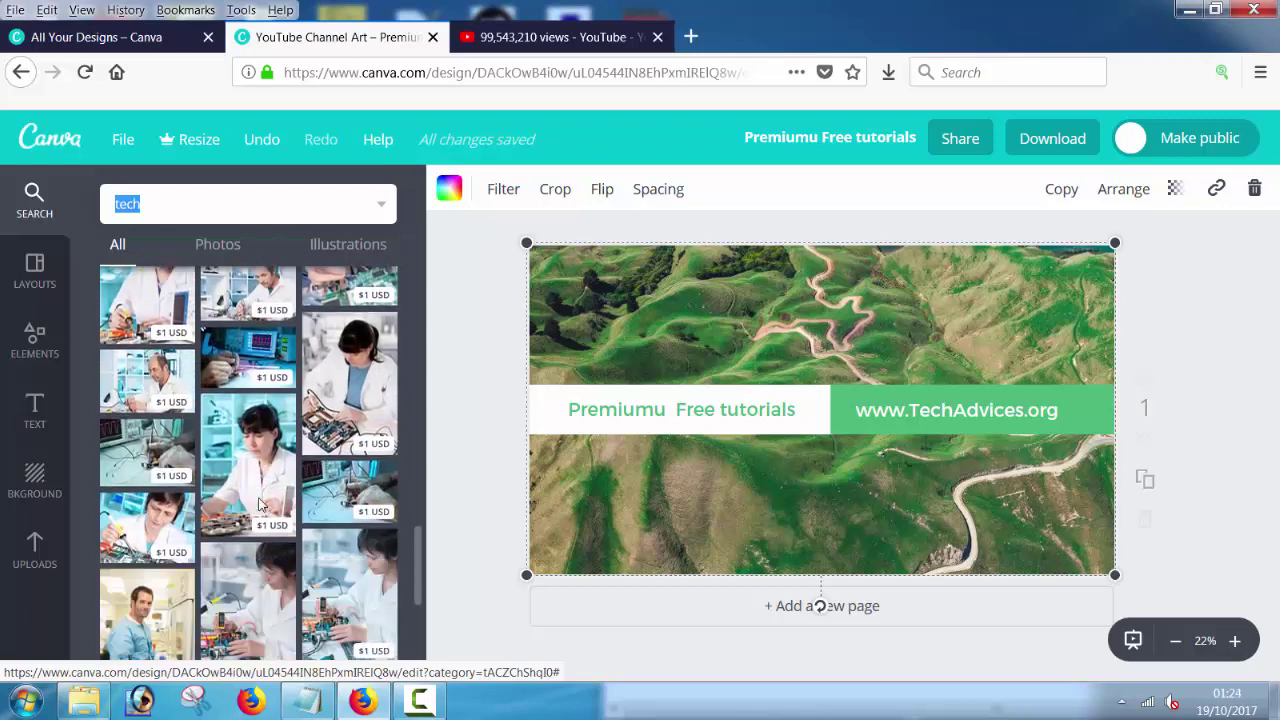
scroll(259, 503, down, 3)
scroll(259, 504, down, 3)
scroll(260, 505, down, 2)
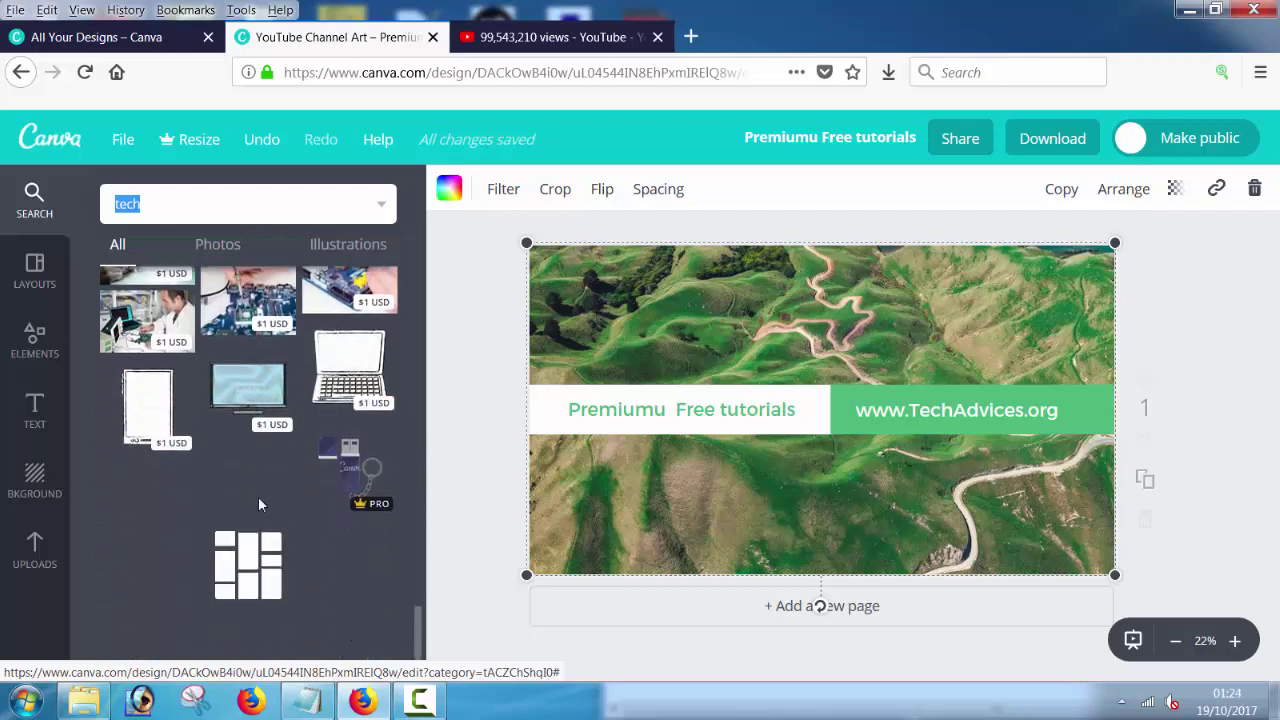
scroll(265, 490, down, 3)
scroll(279, 470, down, 3)
scroll(279, 470, up, 5)
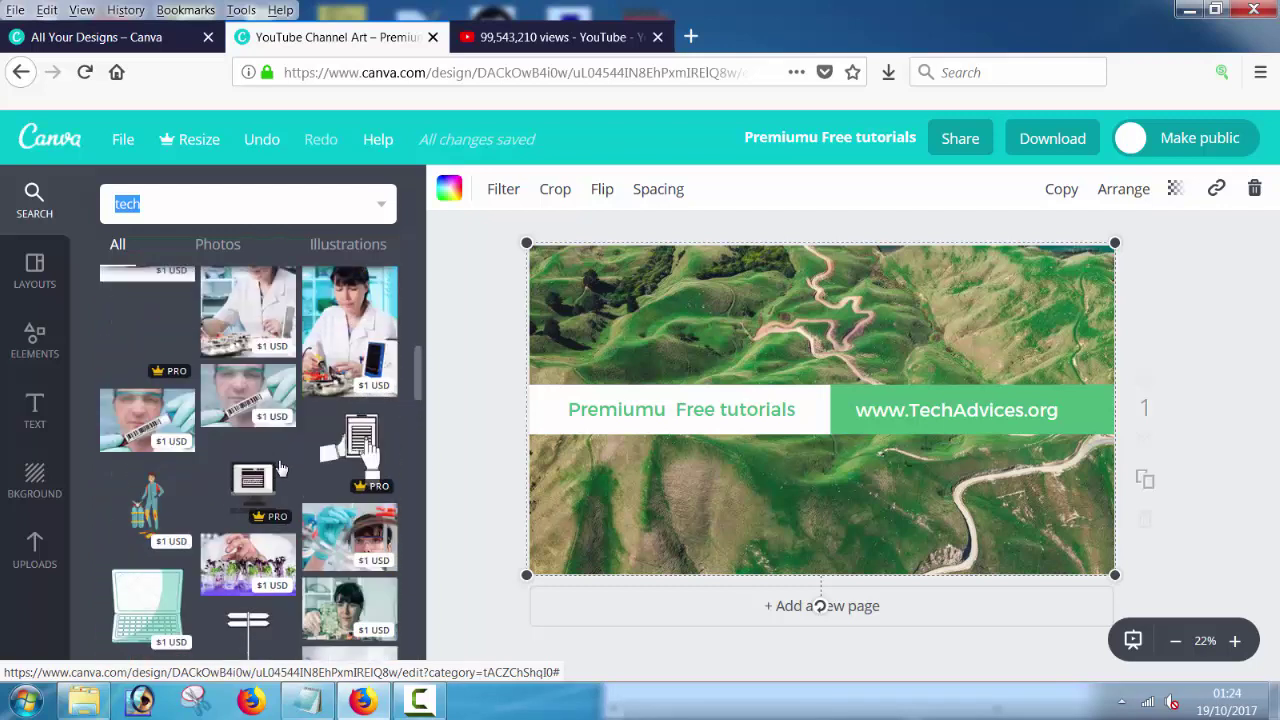
scroll(280, 468, up, 5)
scroll(282, 465, up, 5)
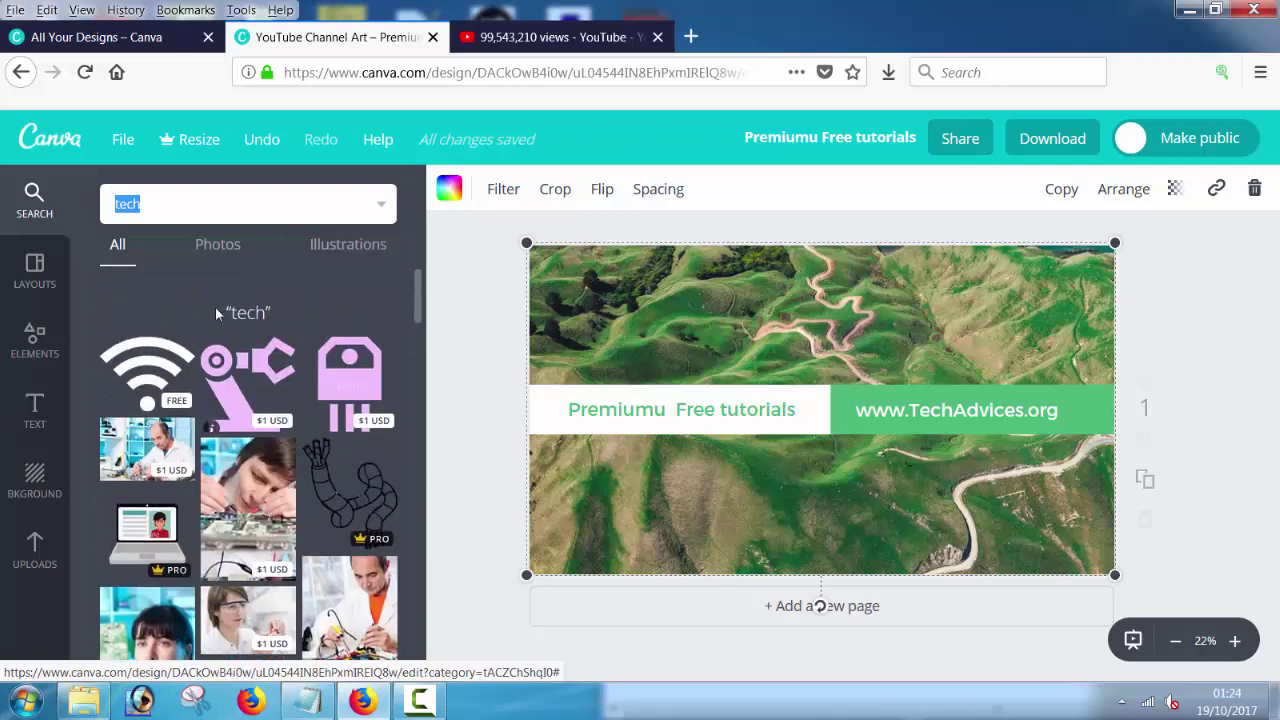
Step: Add the white Wi-Fi icon, shrink it, and centre it on the green bar
click(166, 370)
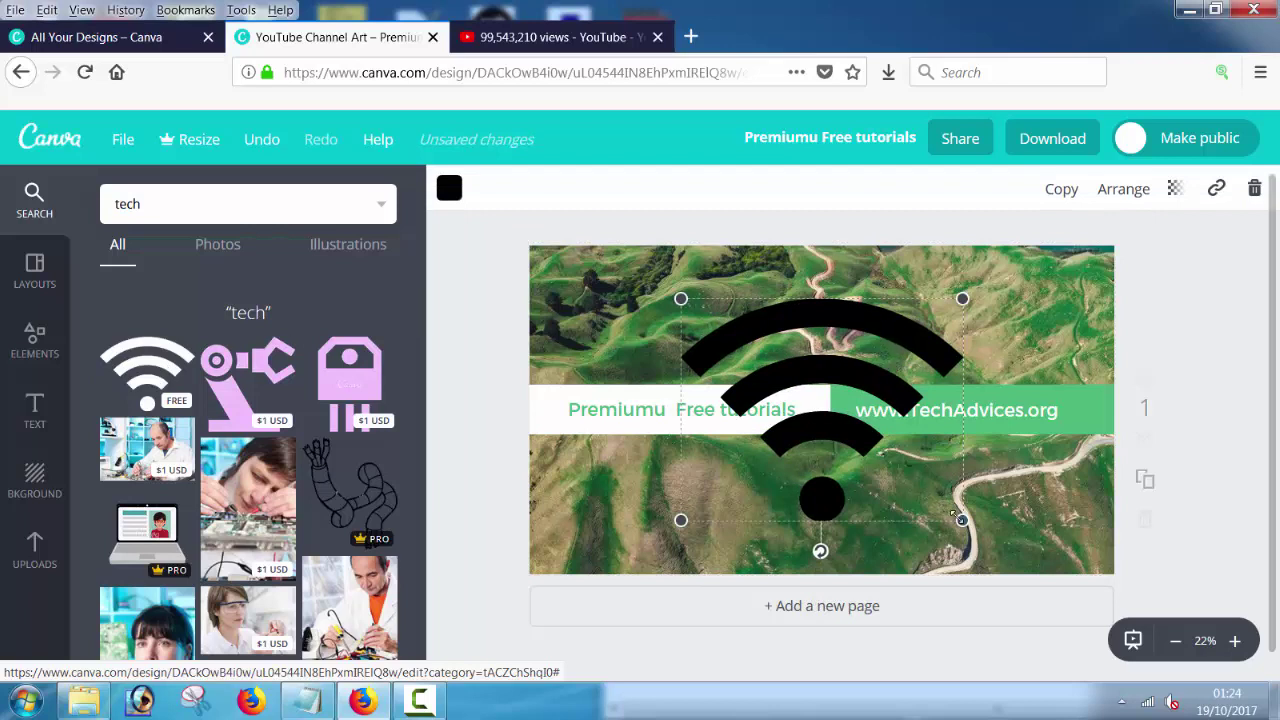
drag(960, 519, 854, 434)
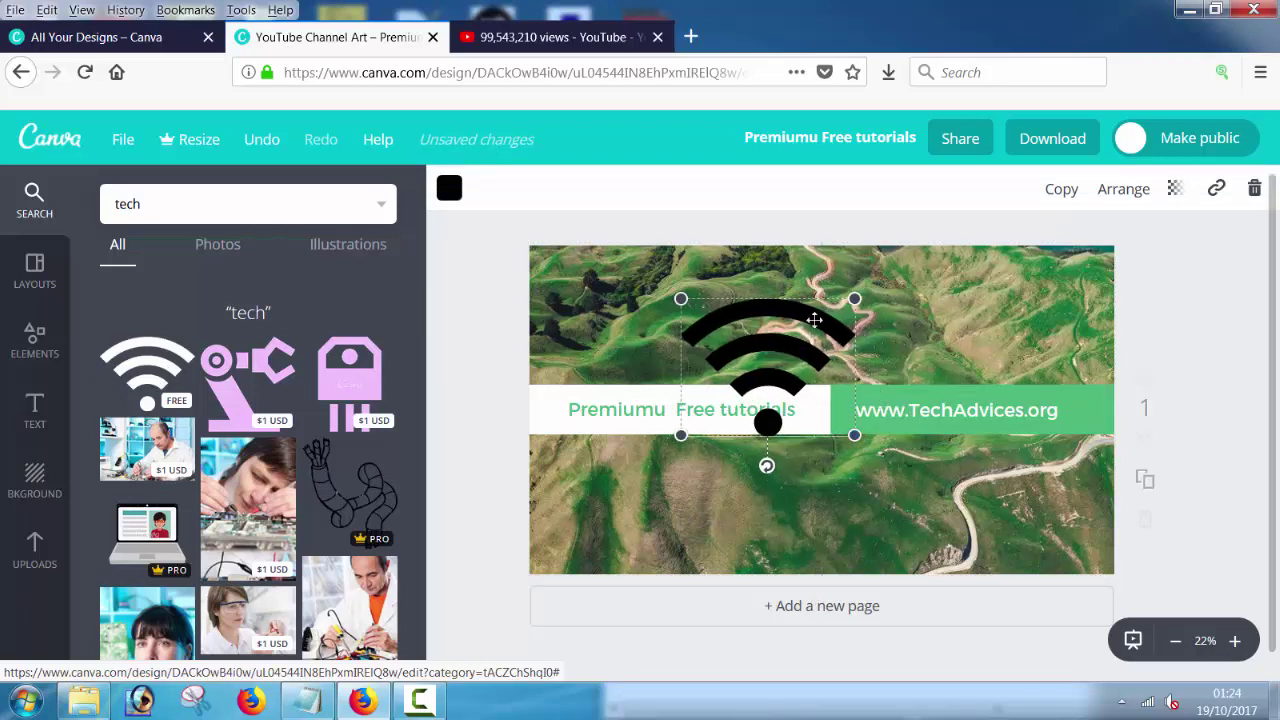
mouse_move(802, 324)
mouse_down()
mouse_move(860, 311)
mouse_move(868, 333)
mouse_up()
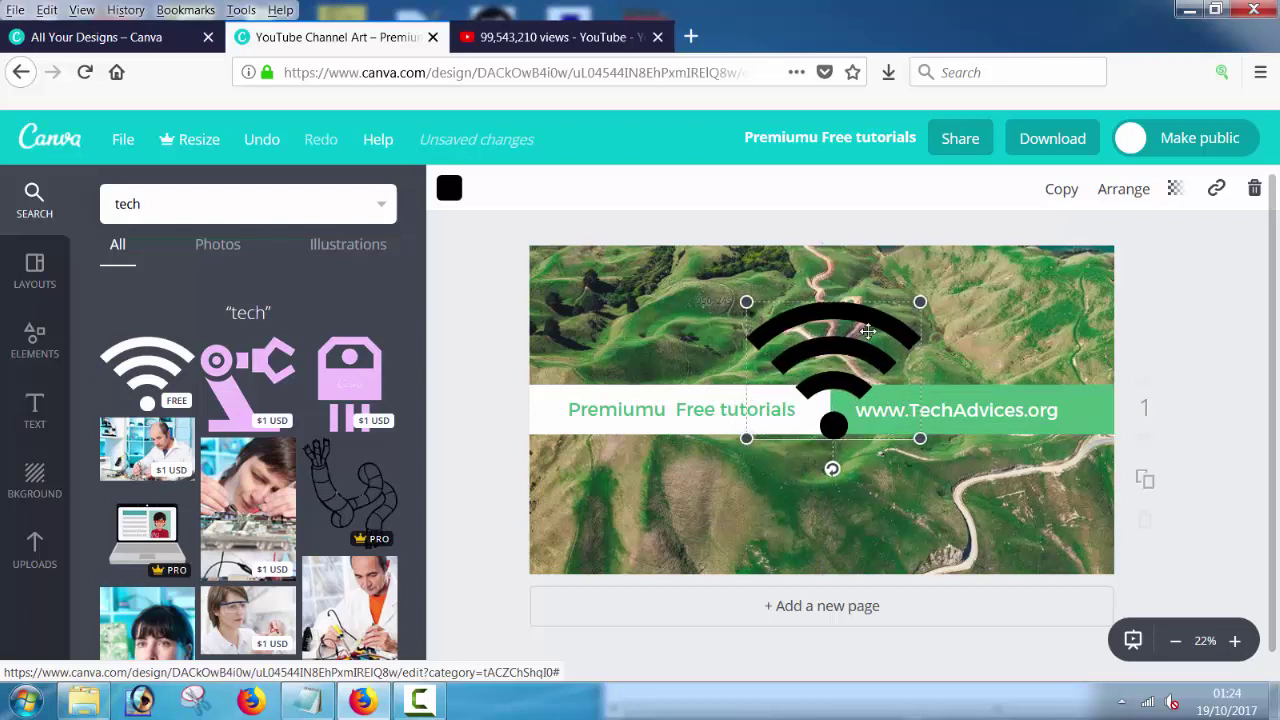
mouse_move(920, 301)
mouse_down()
mouse_move(848, 380)
mouse_move(870, 376)
mouse_up()
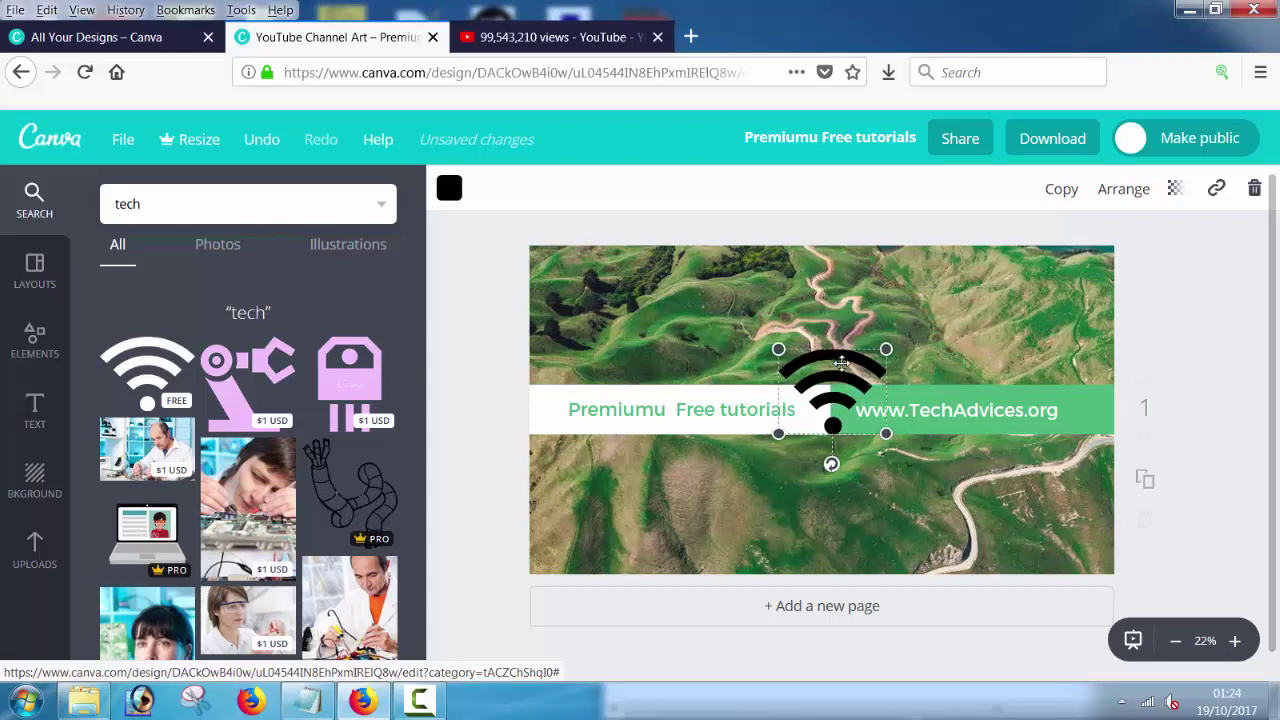
drag(838, 364, 827, 364)
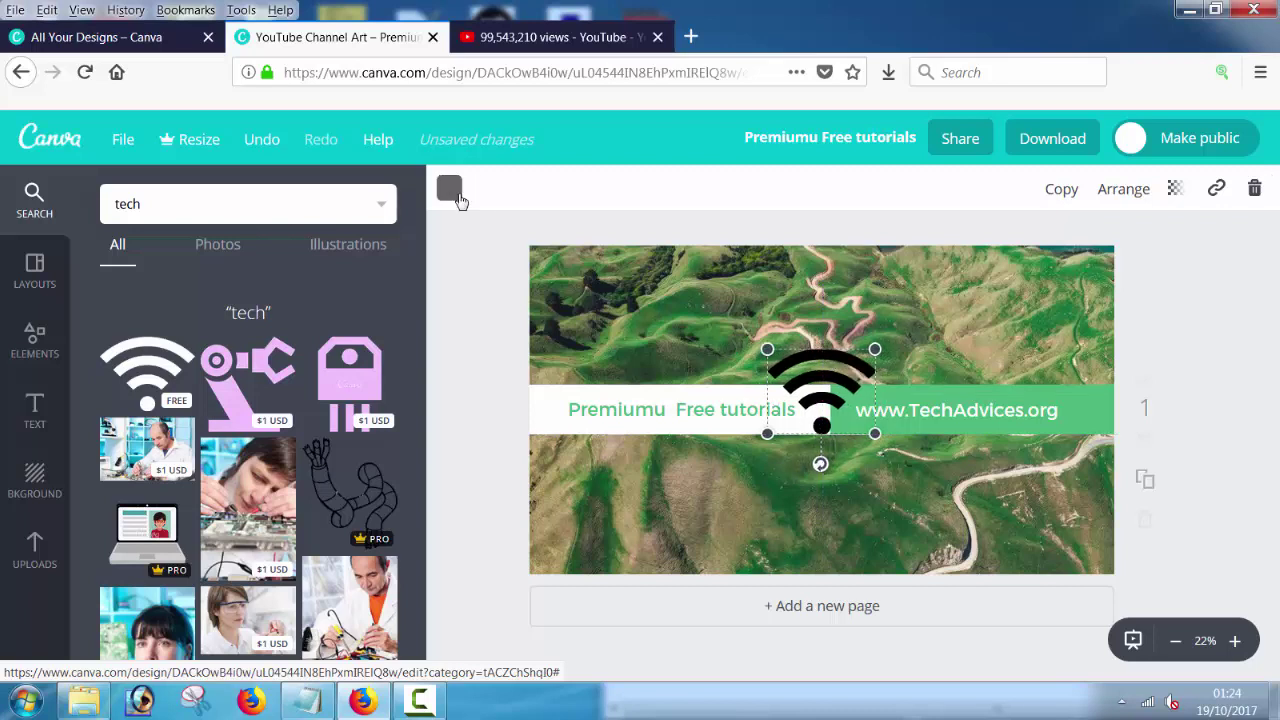
Step: Colour the Wi-Fi icon light green and bring up the download options
click(449, 188)
click(634, 381)
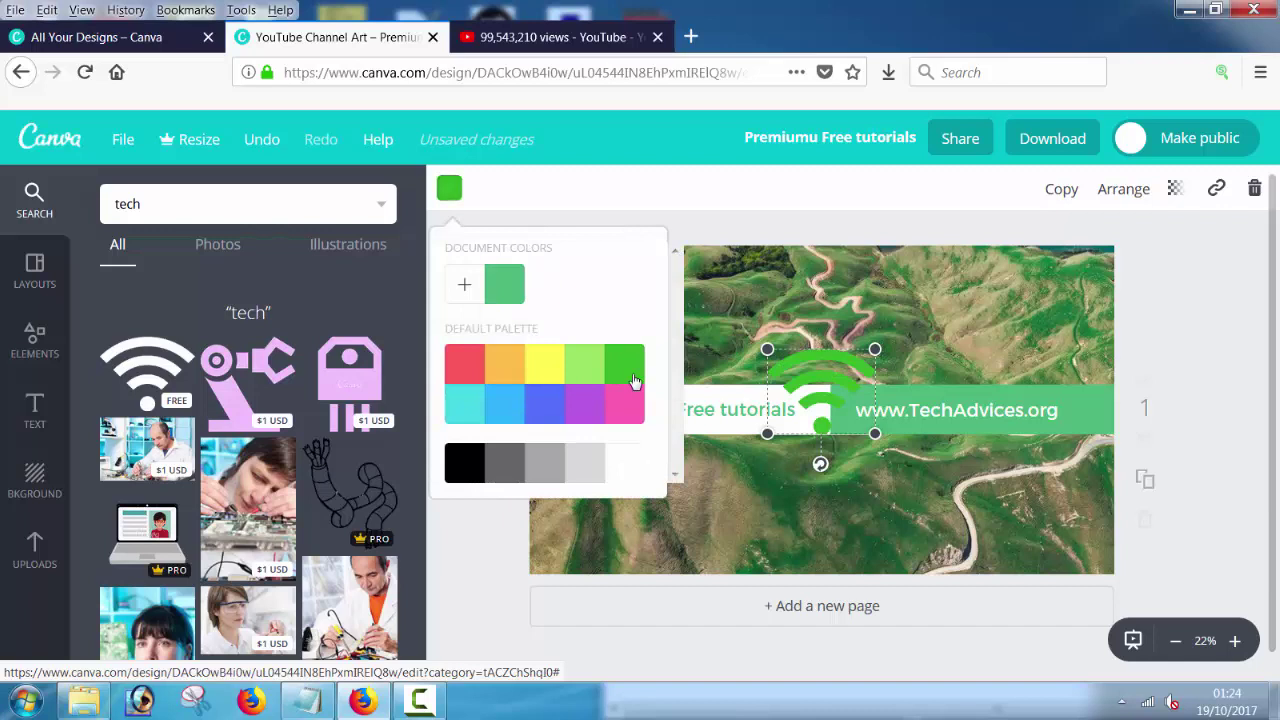
click(541, 478)
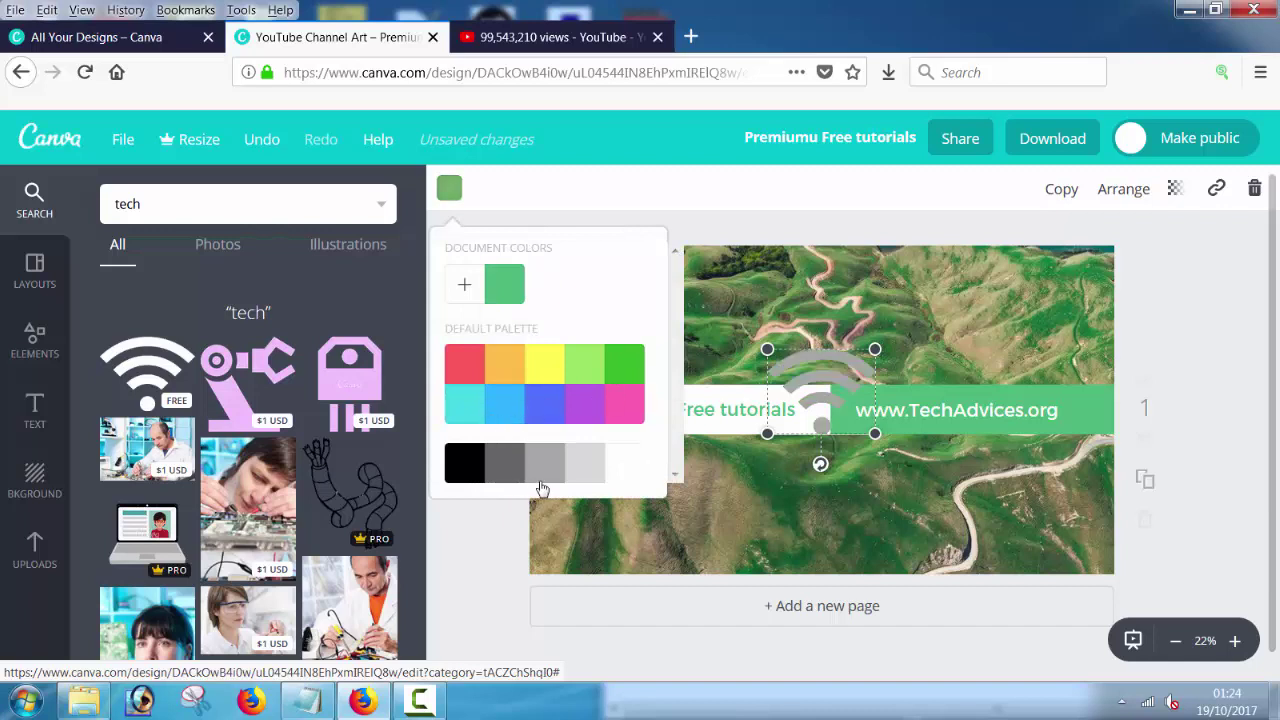
click(503, 296)
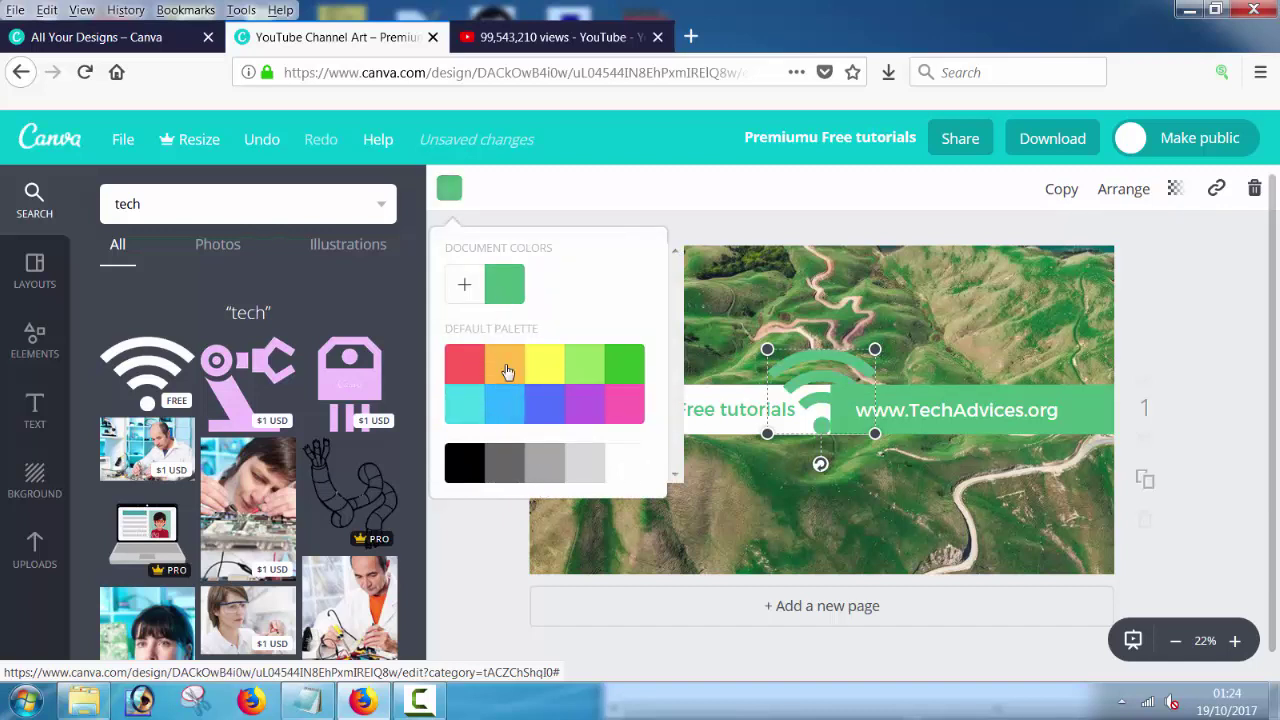
click(598, 366)
key(Escape)
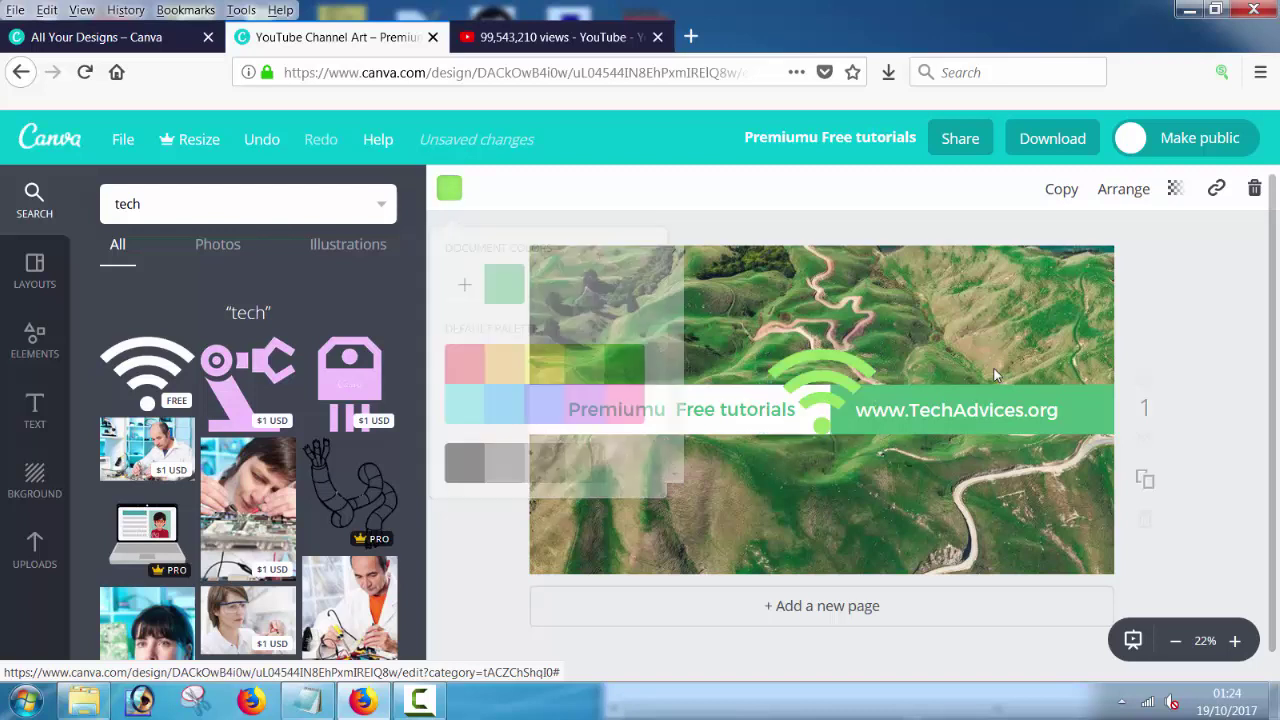
click(1055, 138)
Step: Set the file type to JPG, download the banner, and return to the YouTube channel page
click(1027, 262)
click(988, 300)
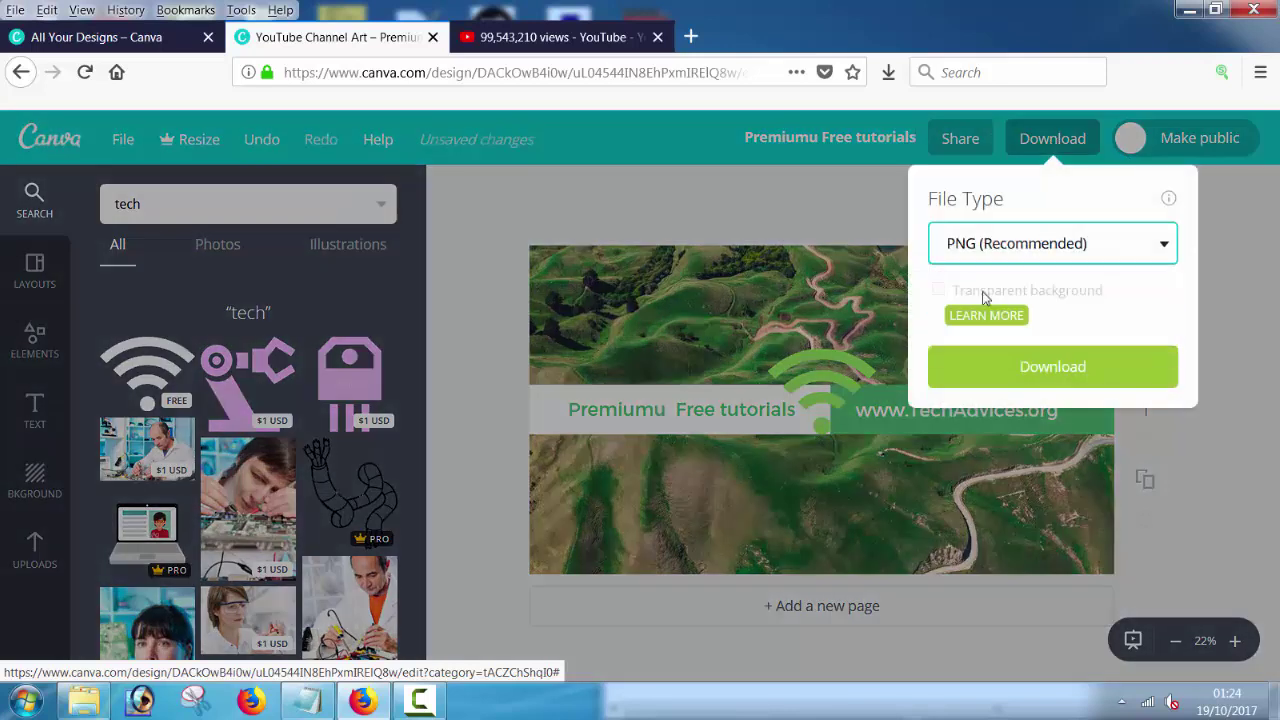
click(998, 255)
click(972, 282)
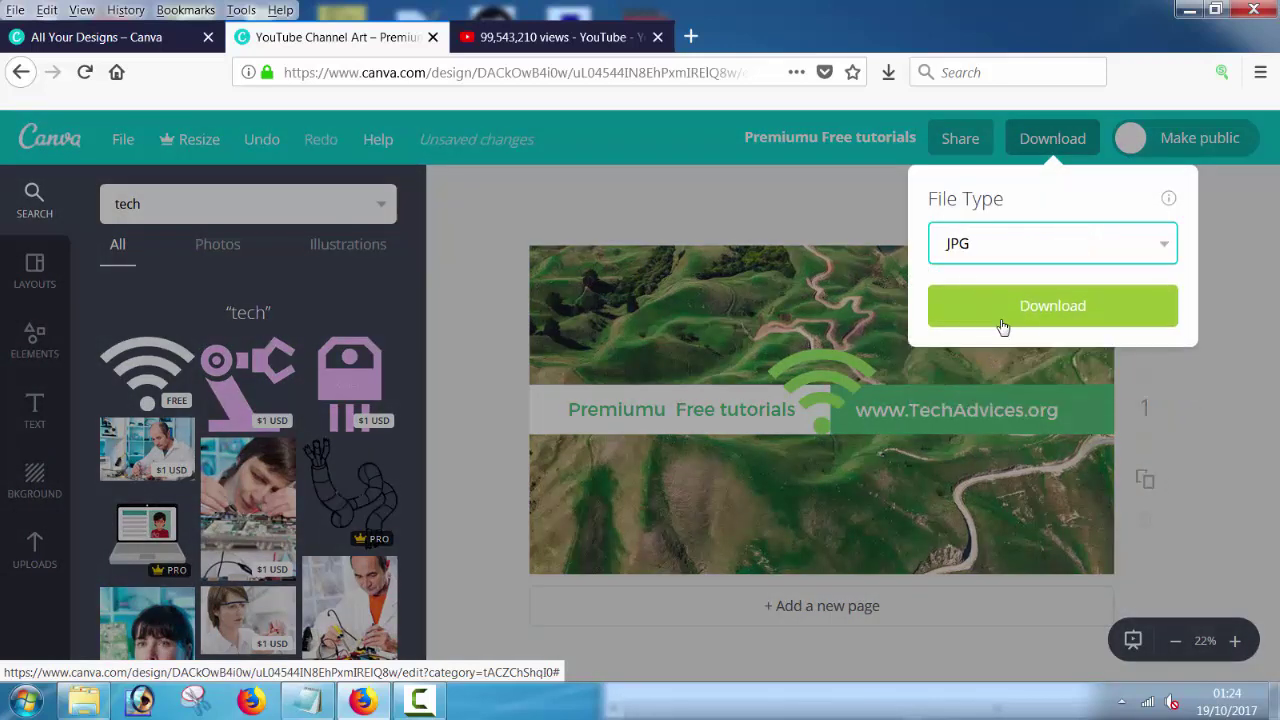
click(998, 312)
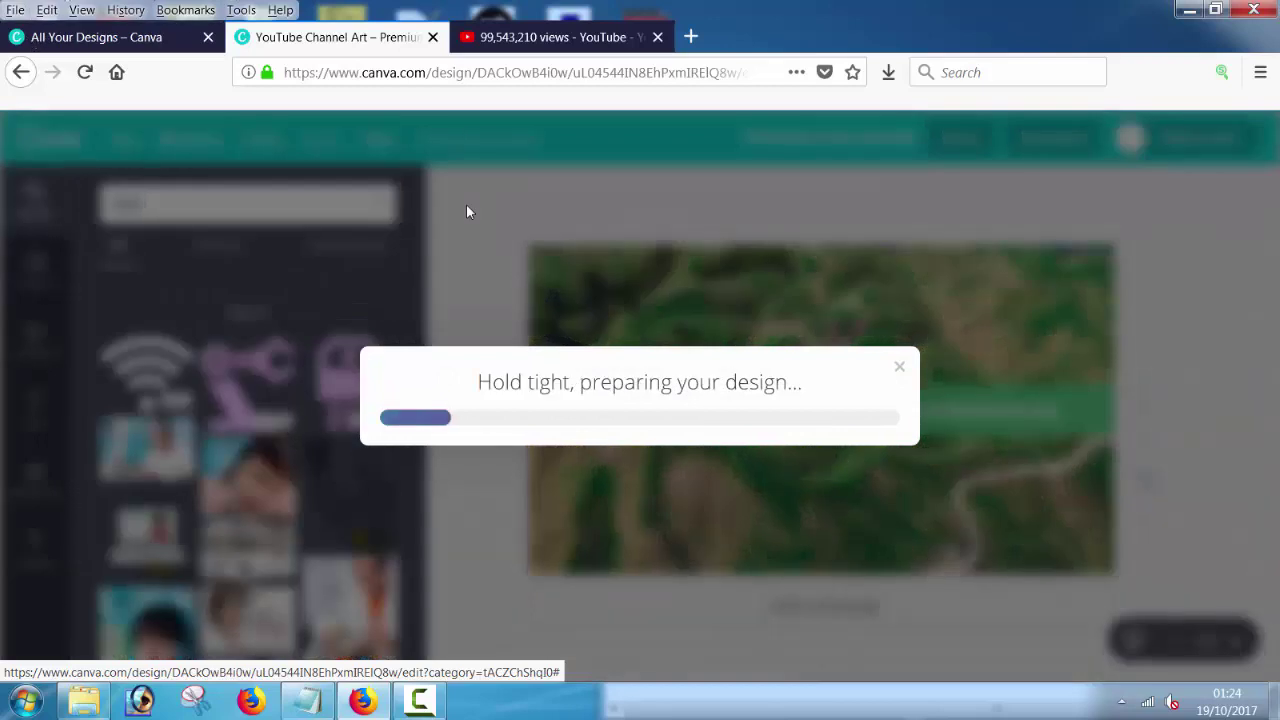
click(563, 37)
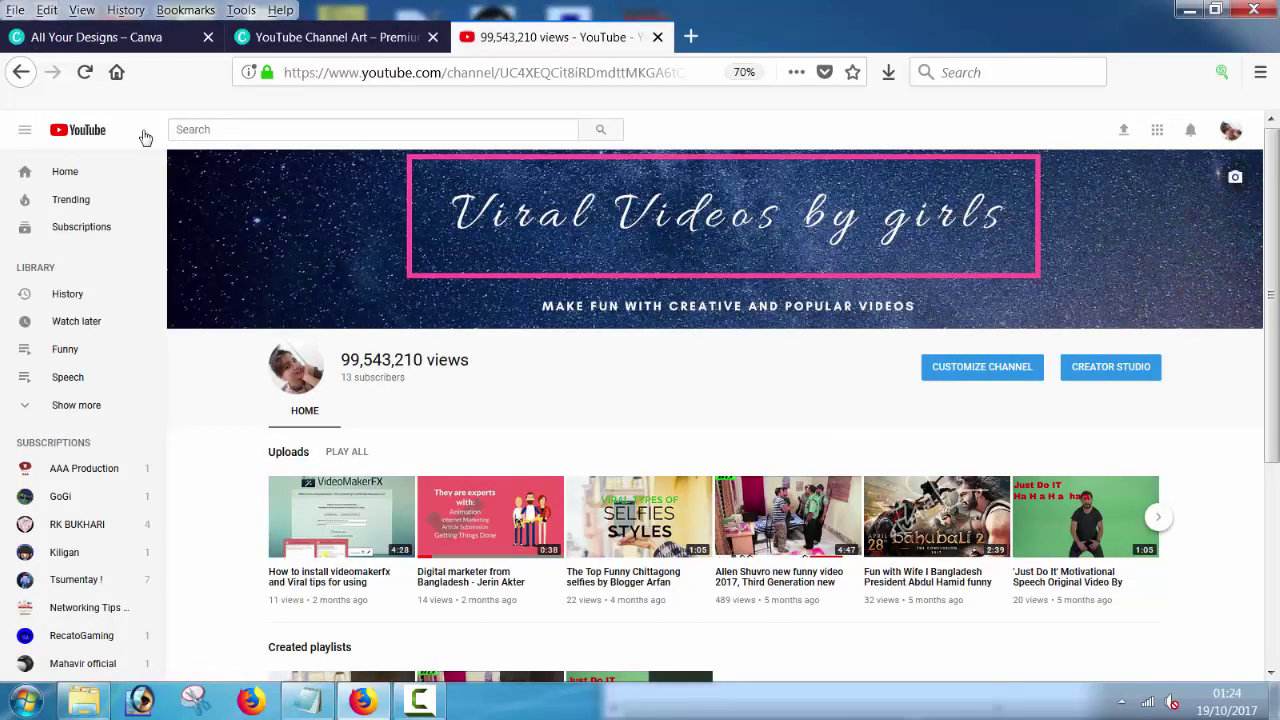
Step: Open YouTube's channel art editor and save 'Premiumu Free tutorials.jpg' from Canva to disk
mouse_move(1235, 179)
click(1230, 130)
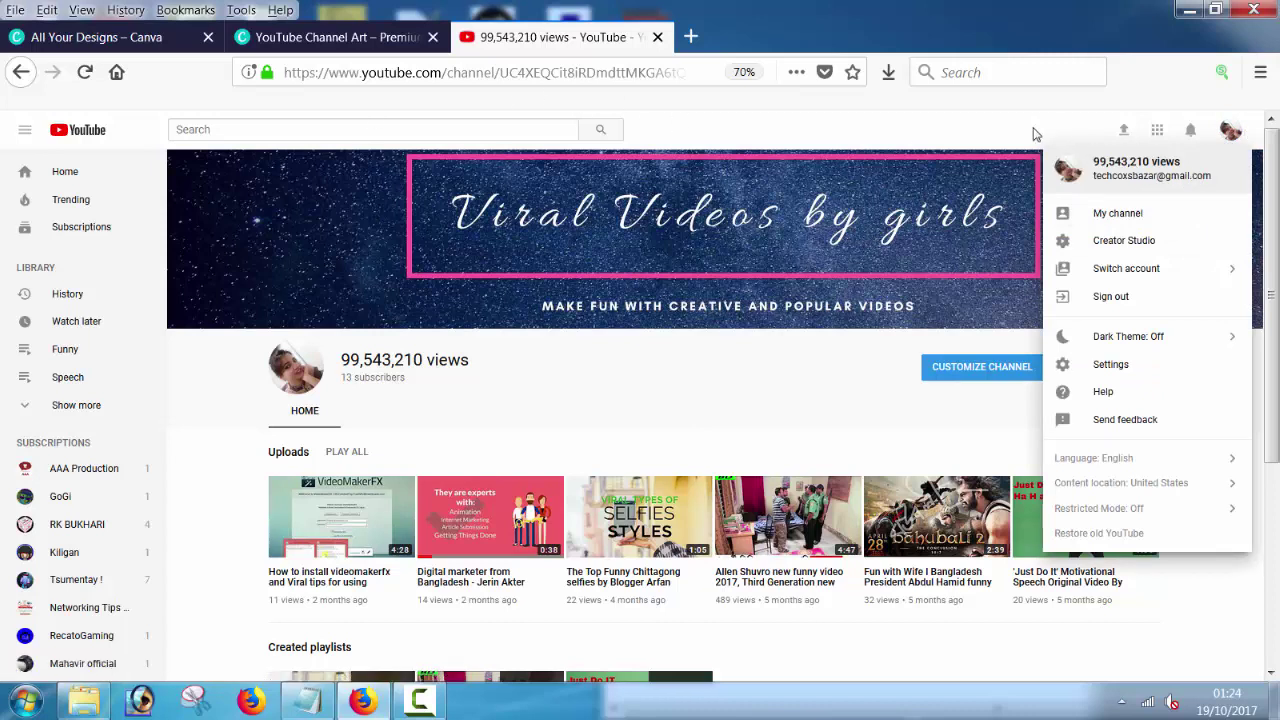
click(1230, 130)
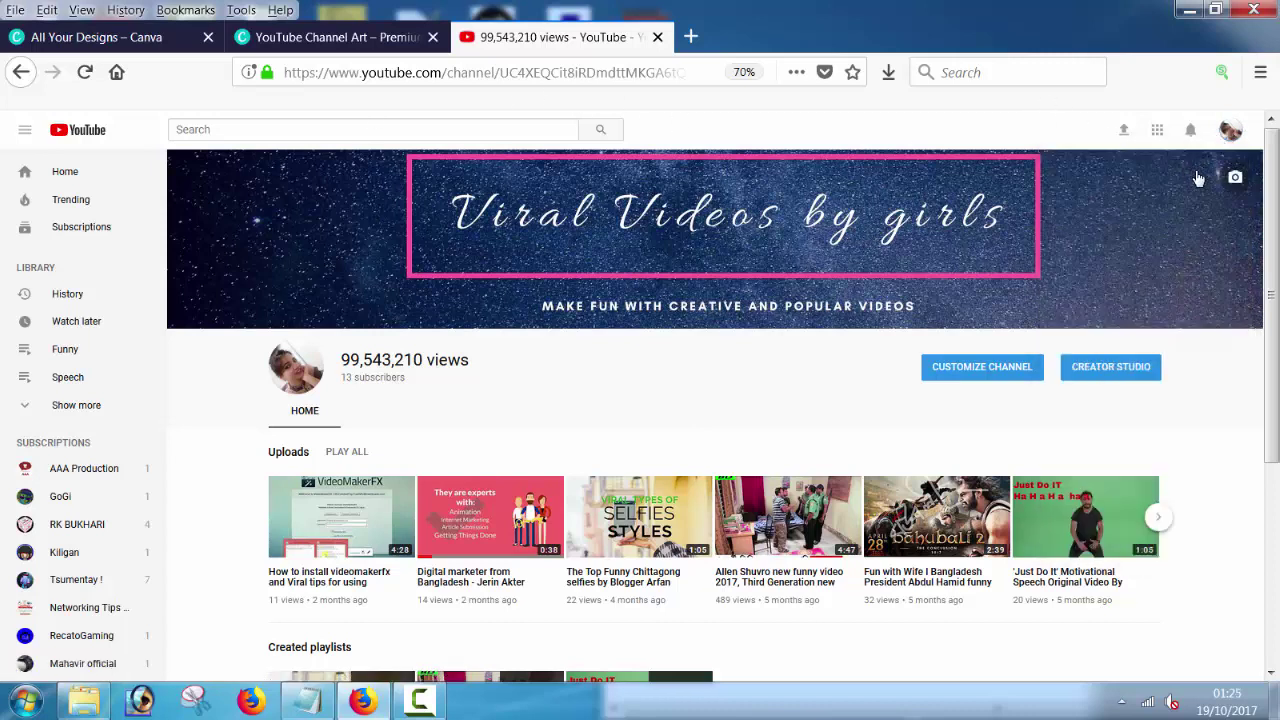
click(1239, 178)
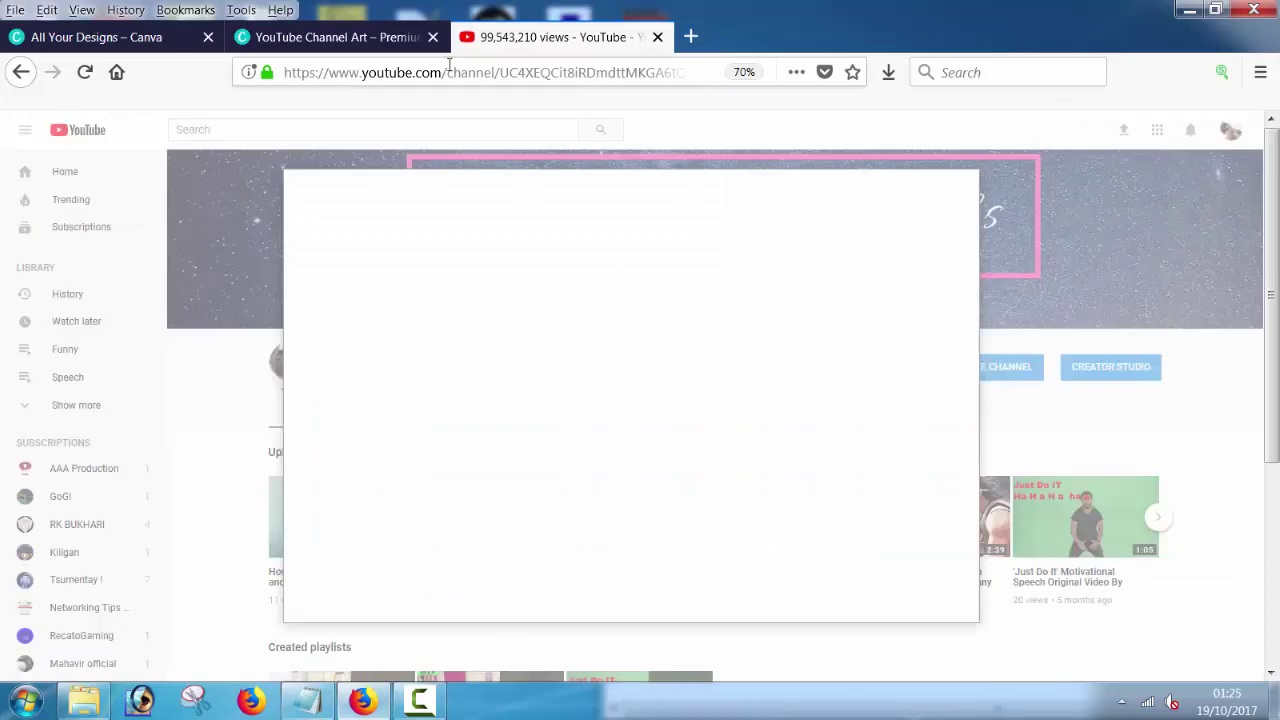
click(336, 37)
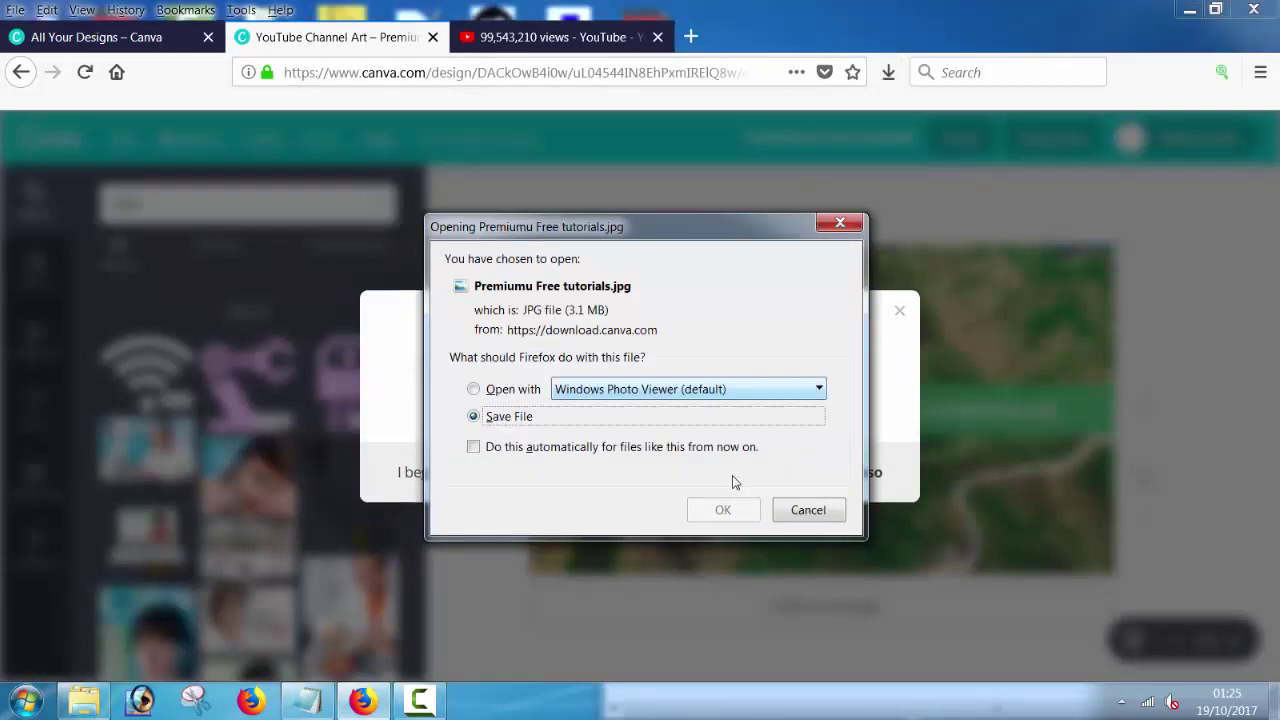
click(724, 511)
click(560, 37)
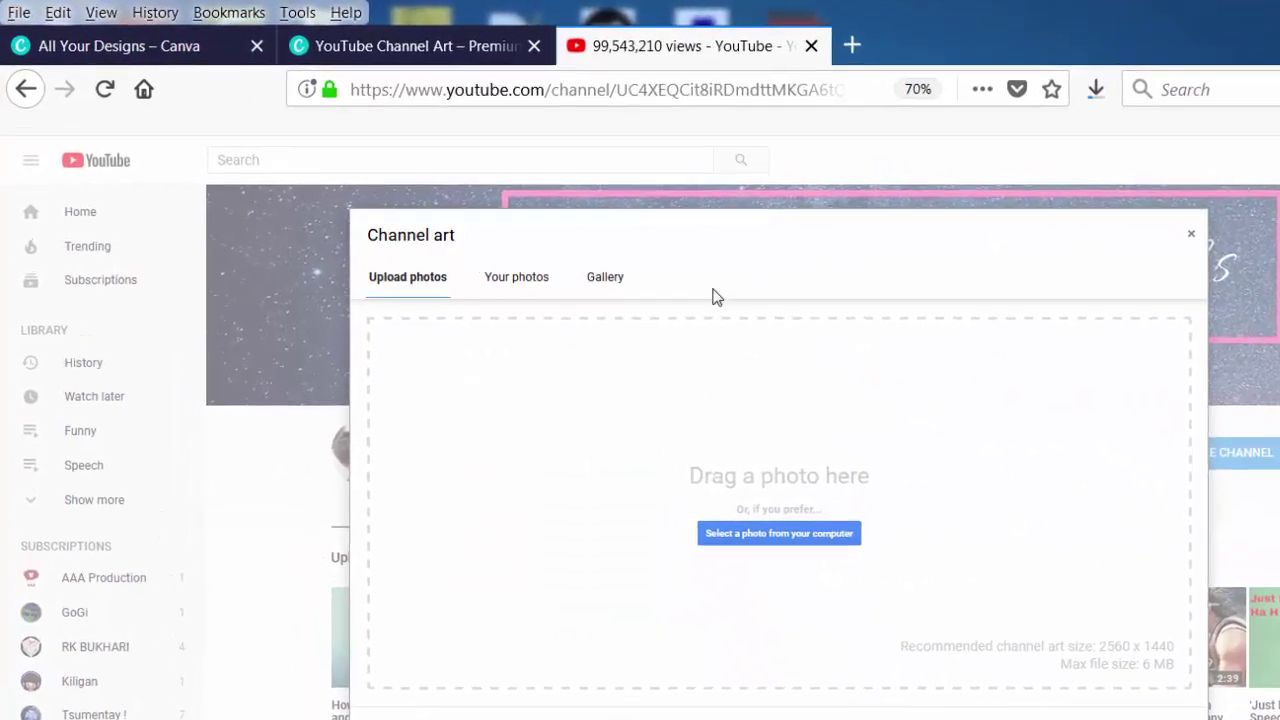
Step: Browse the computer's files to Local Disk (C:) > Users > user folder > Downloads
click(757, 548)
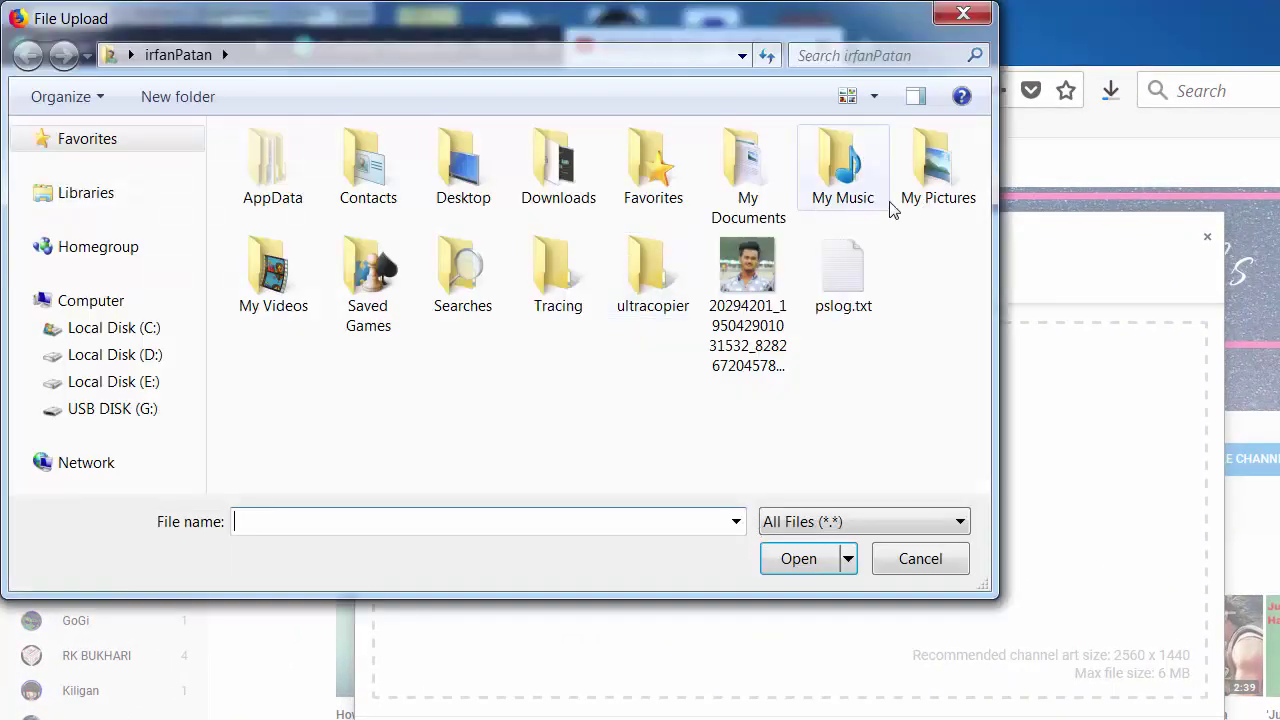
click(160, 327)
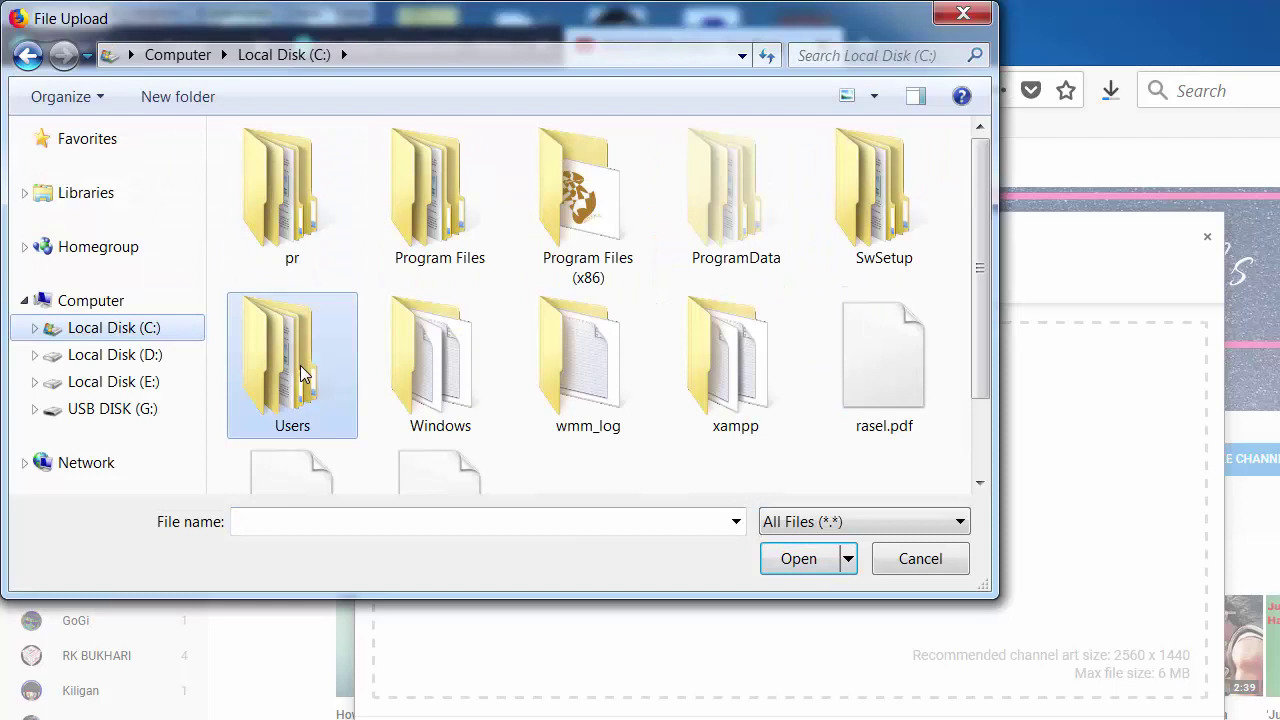
double_click(332, 330)
click(349, 205)
double_click(350, 215)
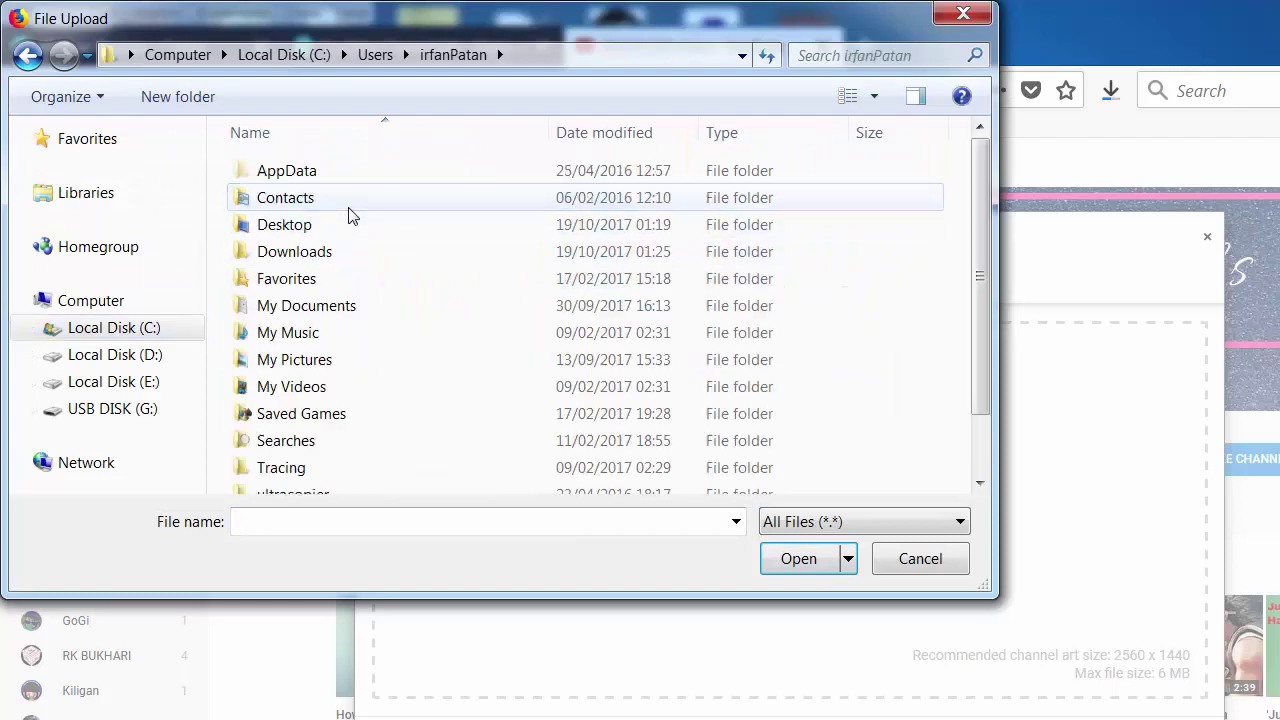
double_click(372, 260)
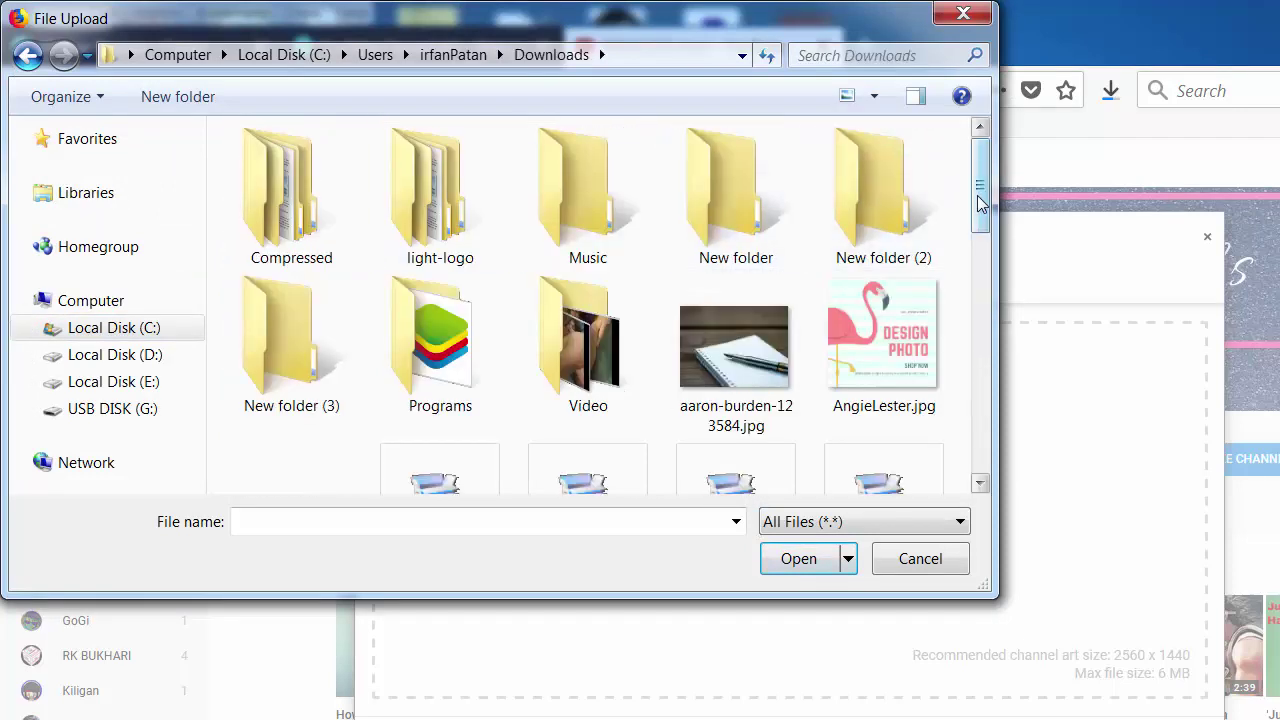
Step: Pick Premiumu Free tutorials.jpg in Downloads and upload it as the channel art
drag(977, 195, 964, 441)
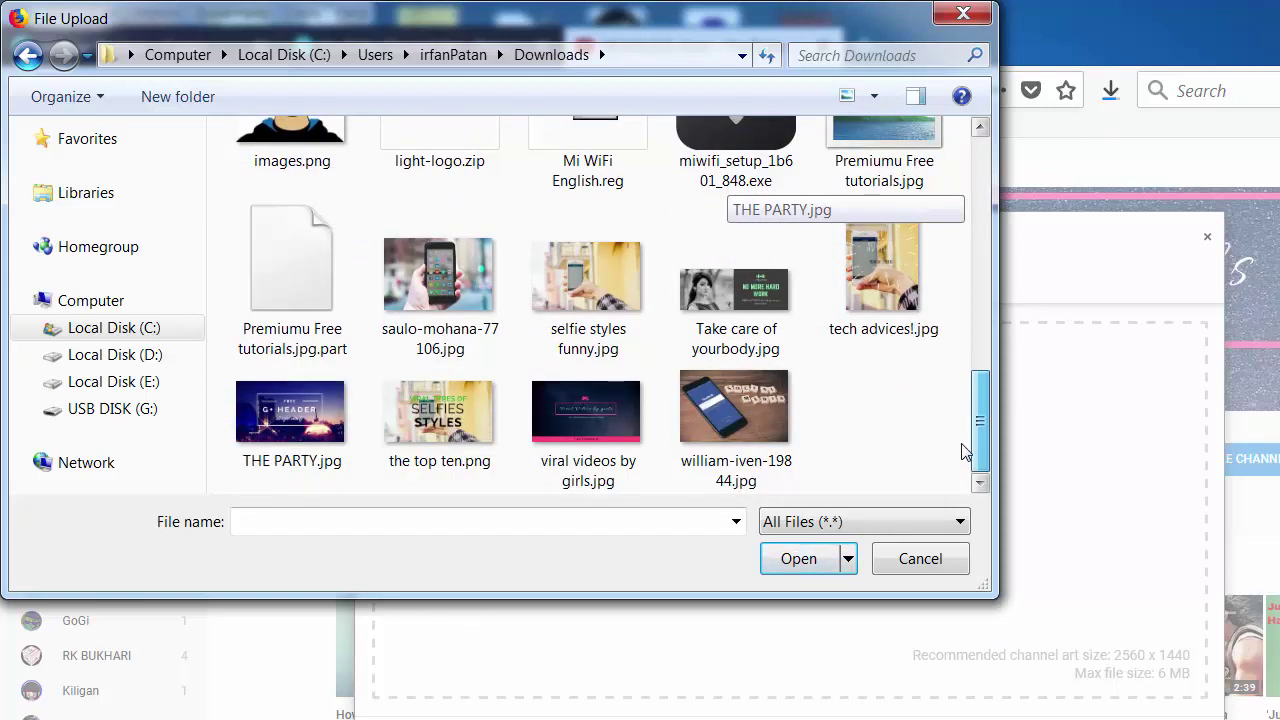
drag(964, 451, 975, 300)
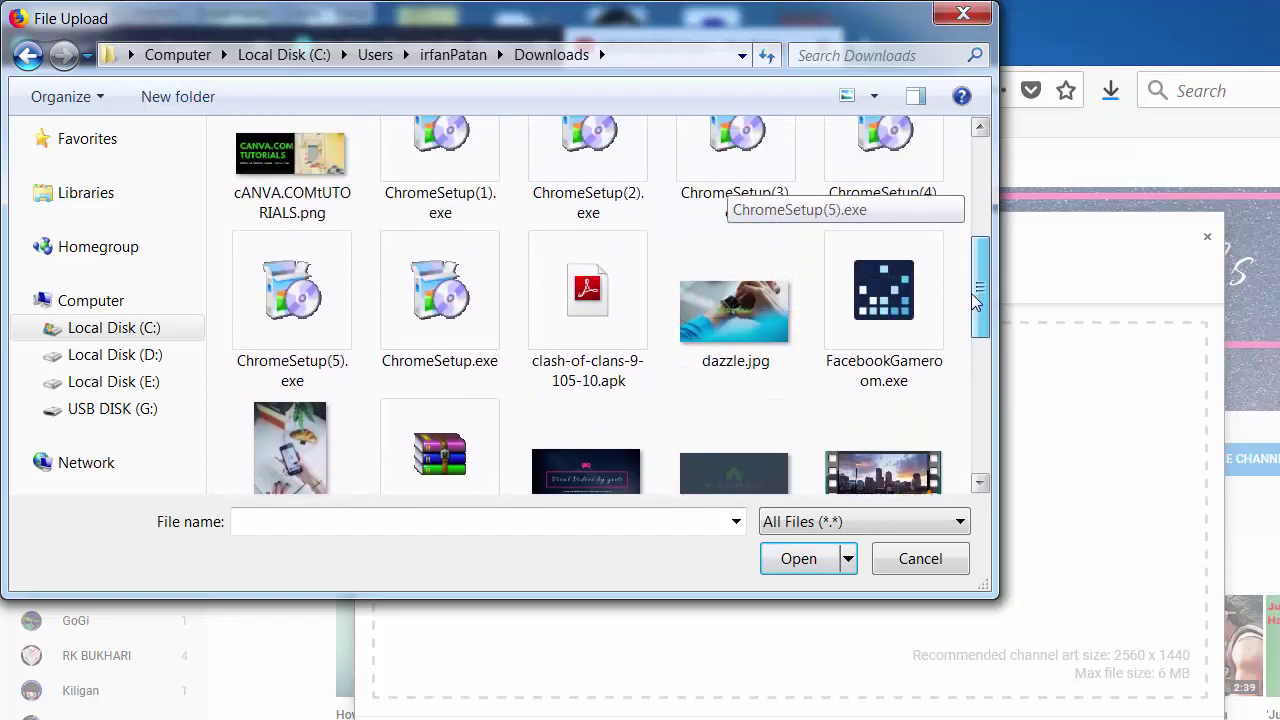
mouse_move(975, 300)
mouse_down()
mouse_move(975, 183)
mouse_move(943, 365)
mouse_up()
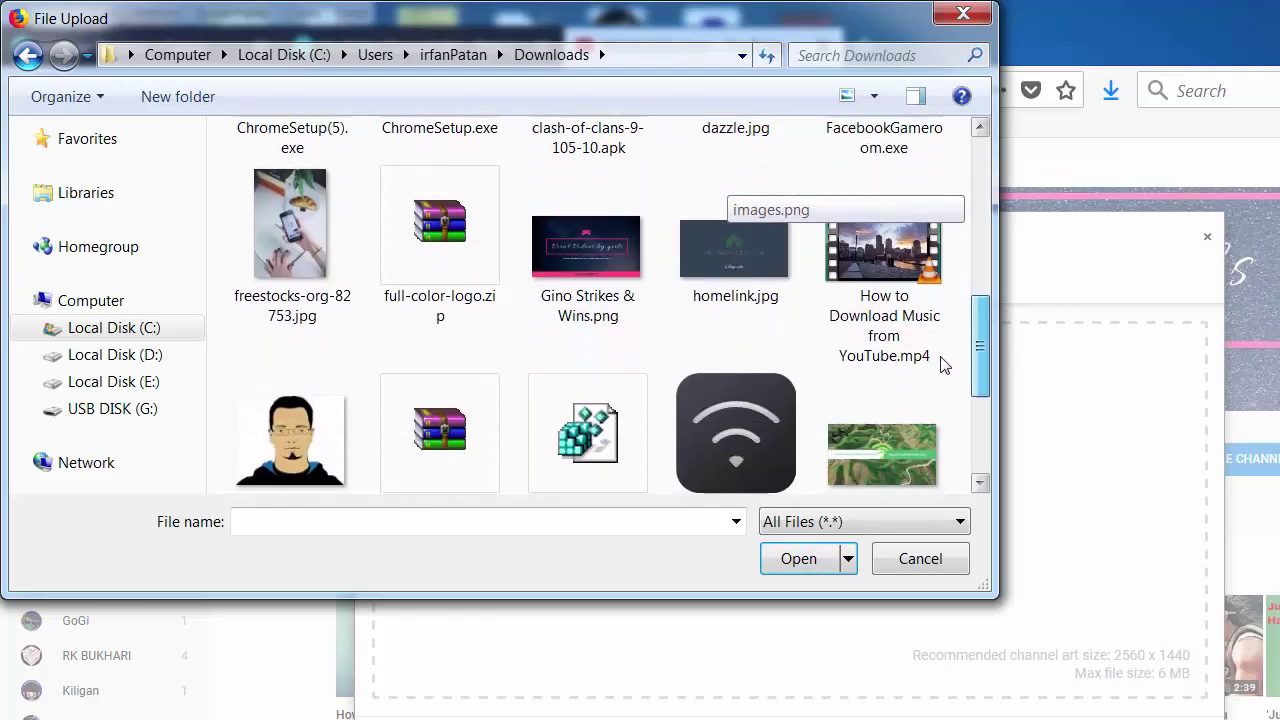
scroll(943, 365, down, 3)
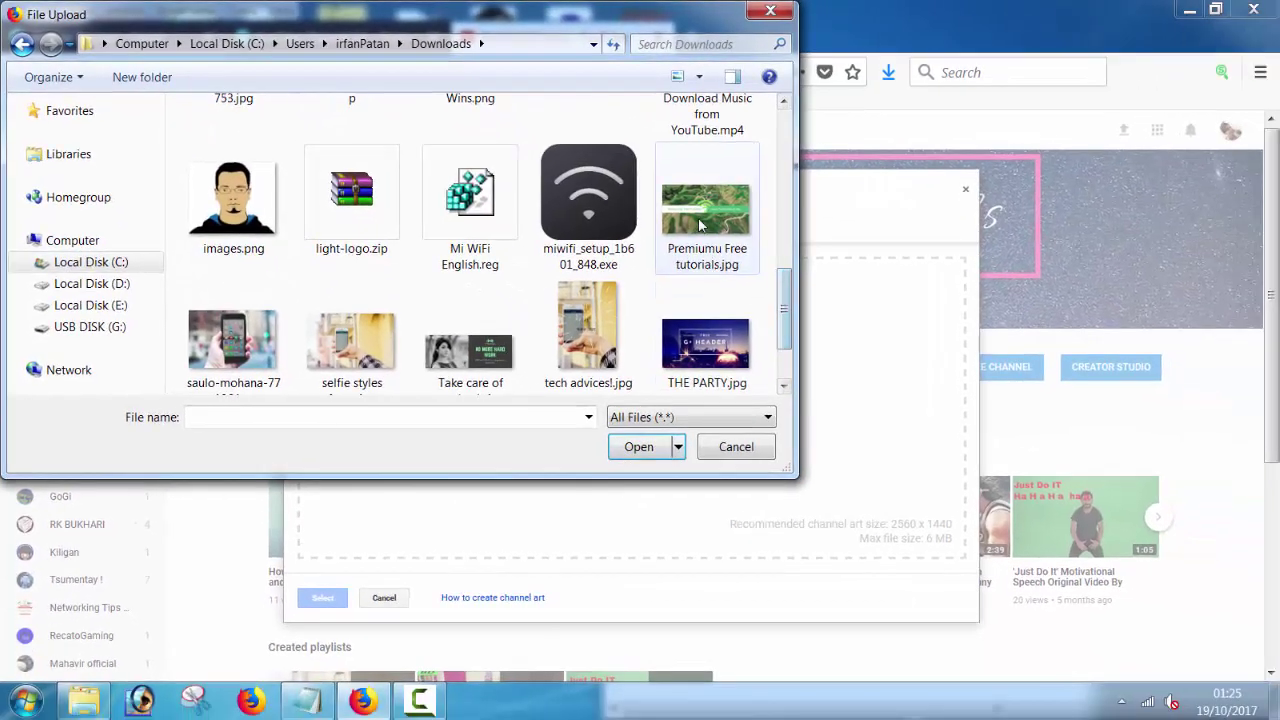
click(700, 226)
click(639, 447)
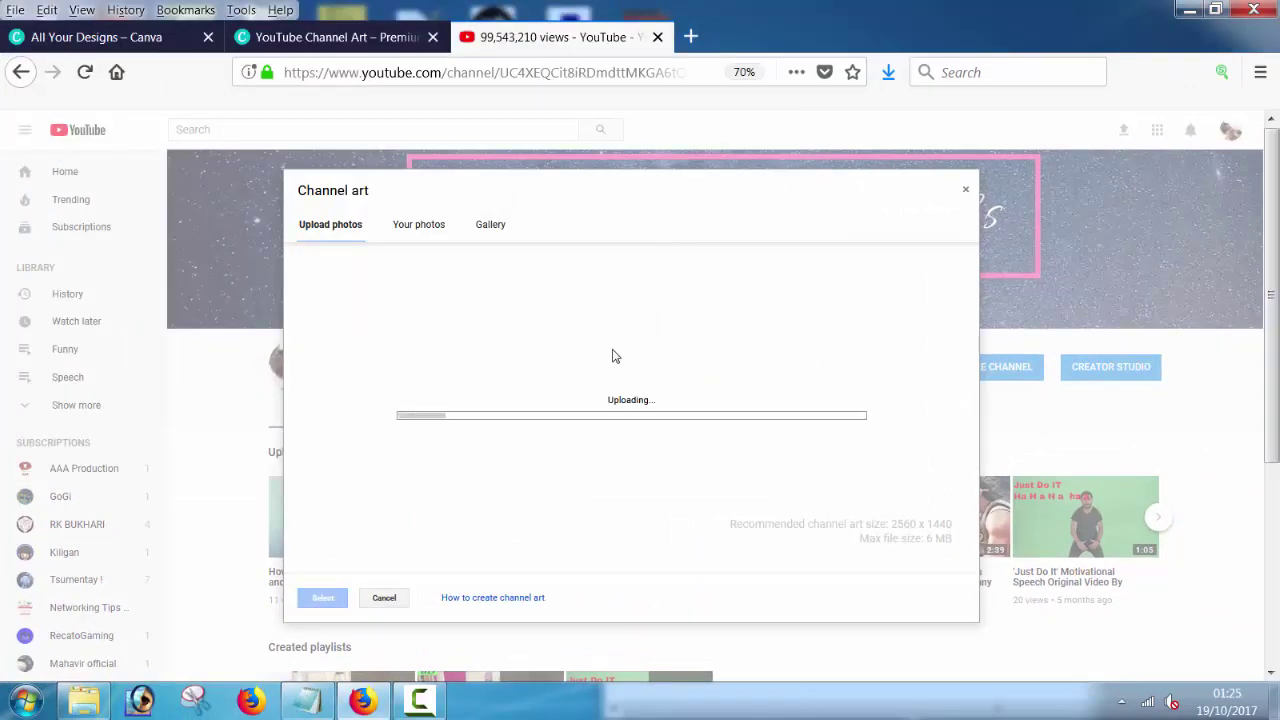
Step: Go back to the Canva design and close the 'Your design is ready and downloading' notice
click(317, 38)
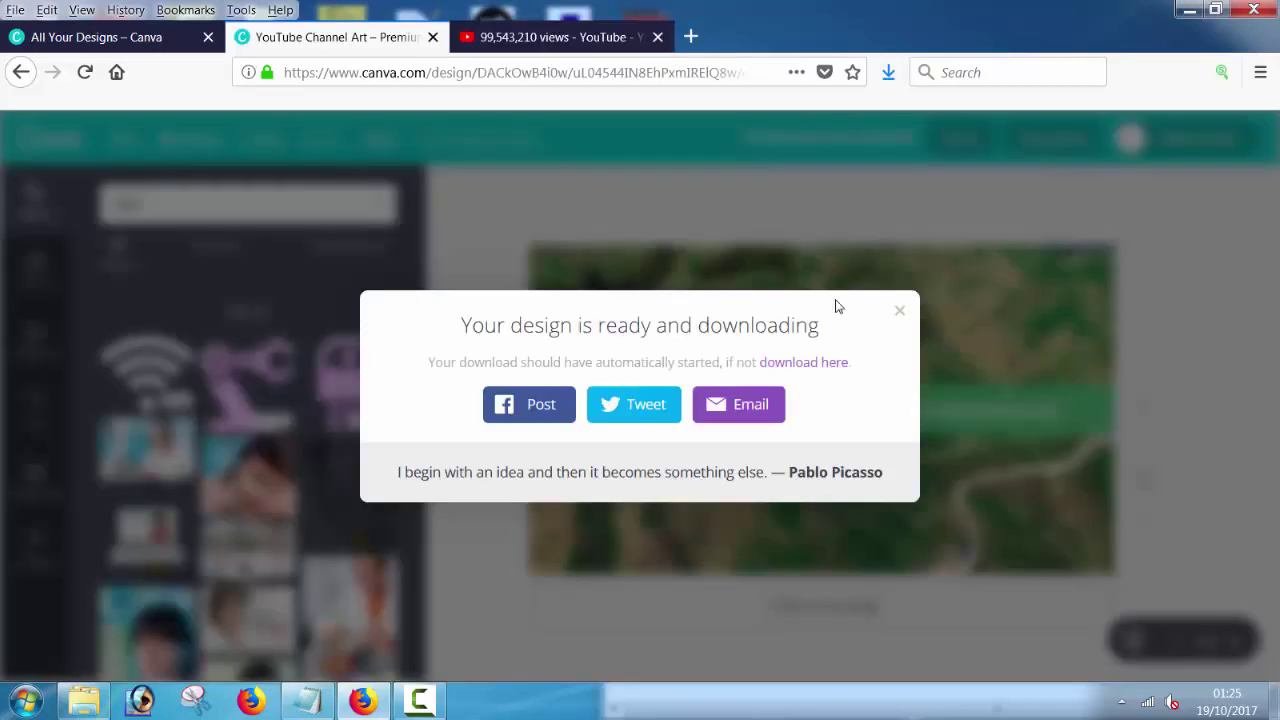
click(900, 317)
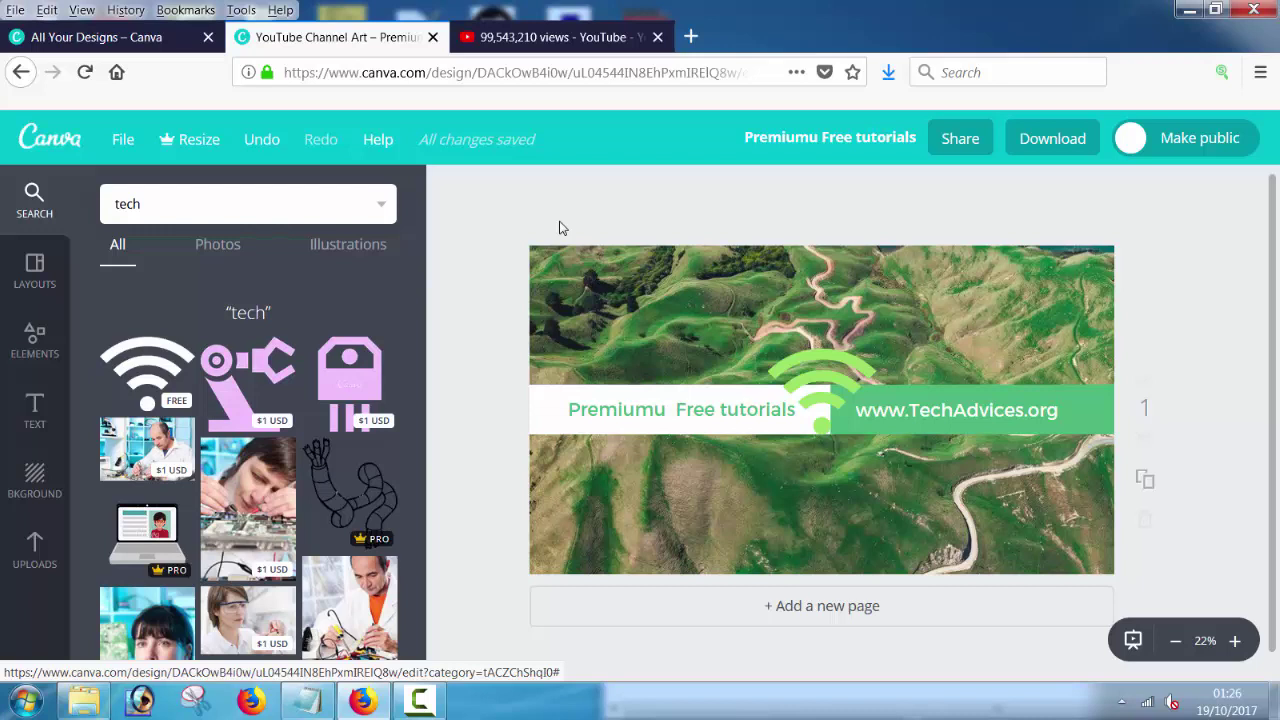
Step: Return to YouTube to view the channel art previews for desktop, TV and mobile
click(566, 38)
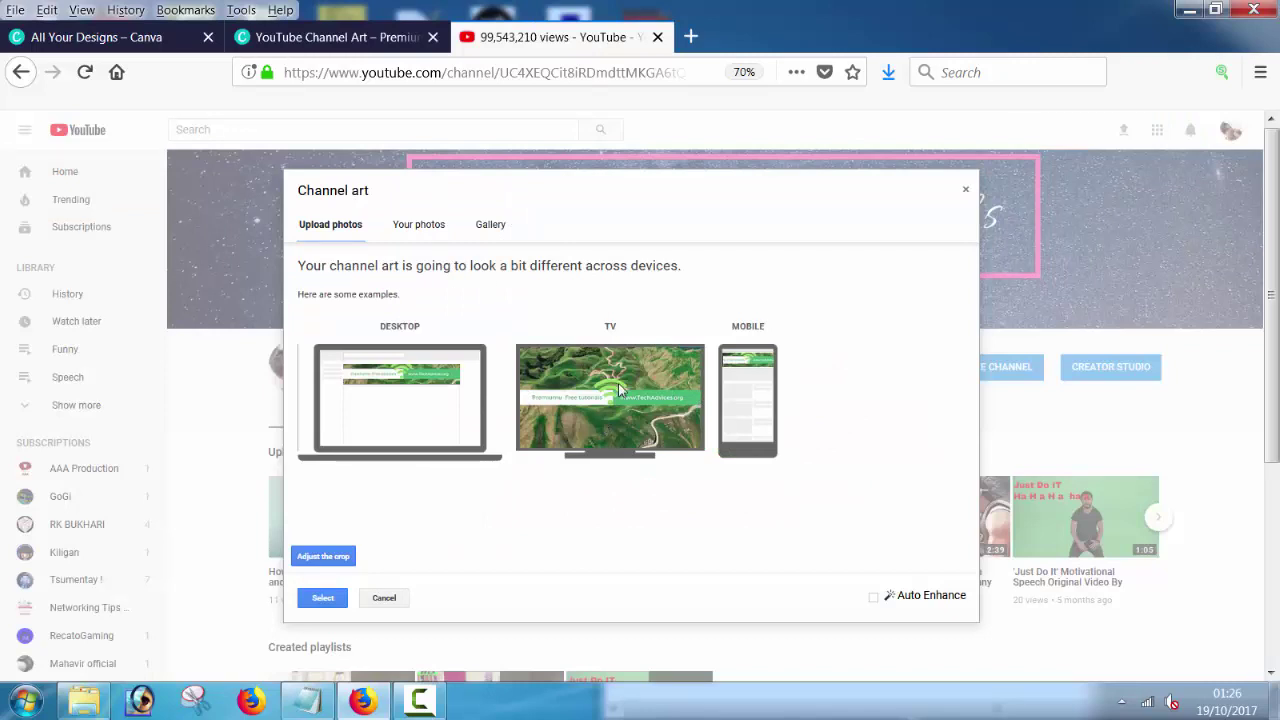
Step: Check the 2560px * 1440px channel art size in the Notepad notes, then minimize them
click(308, 700)
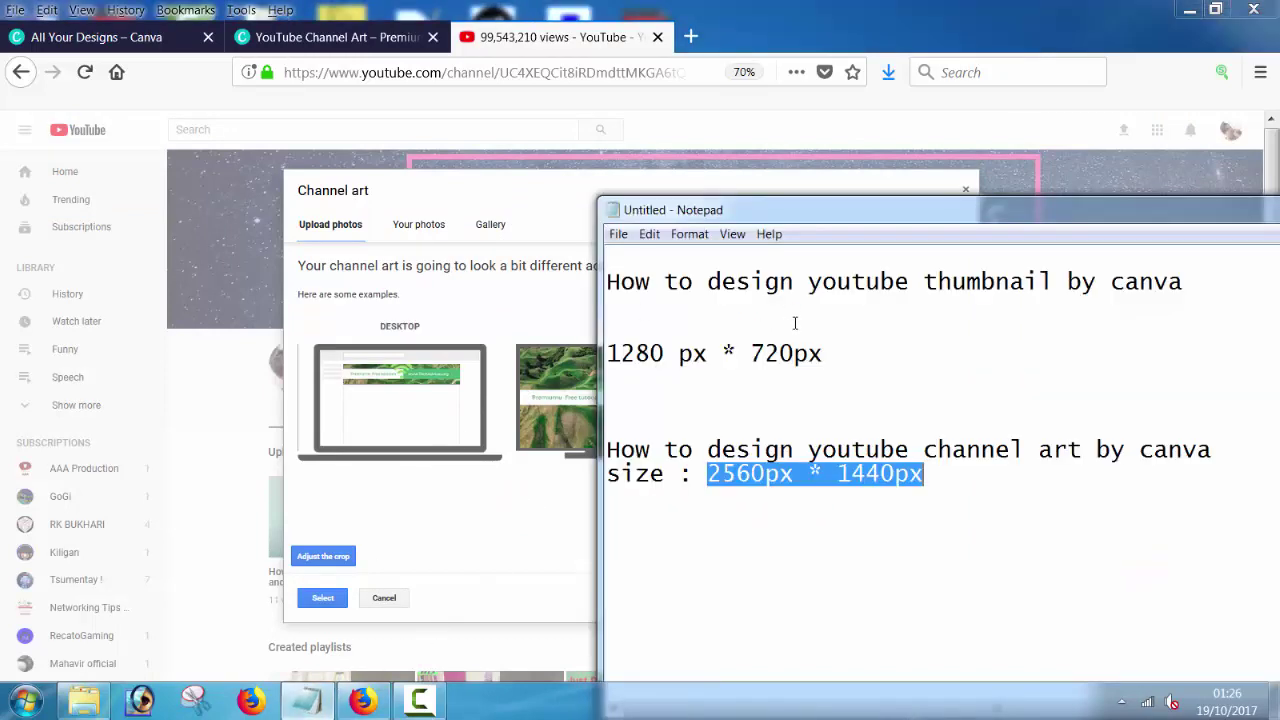
click(724, 468)
drag(679, 473, 808, 473)
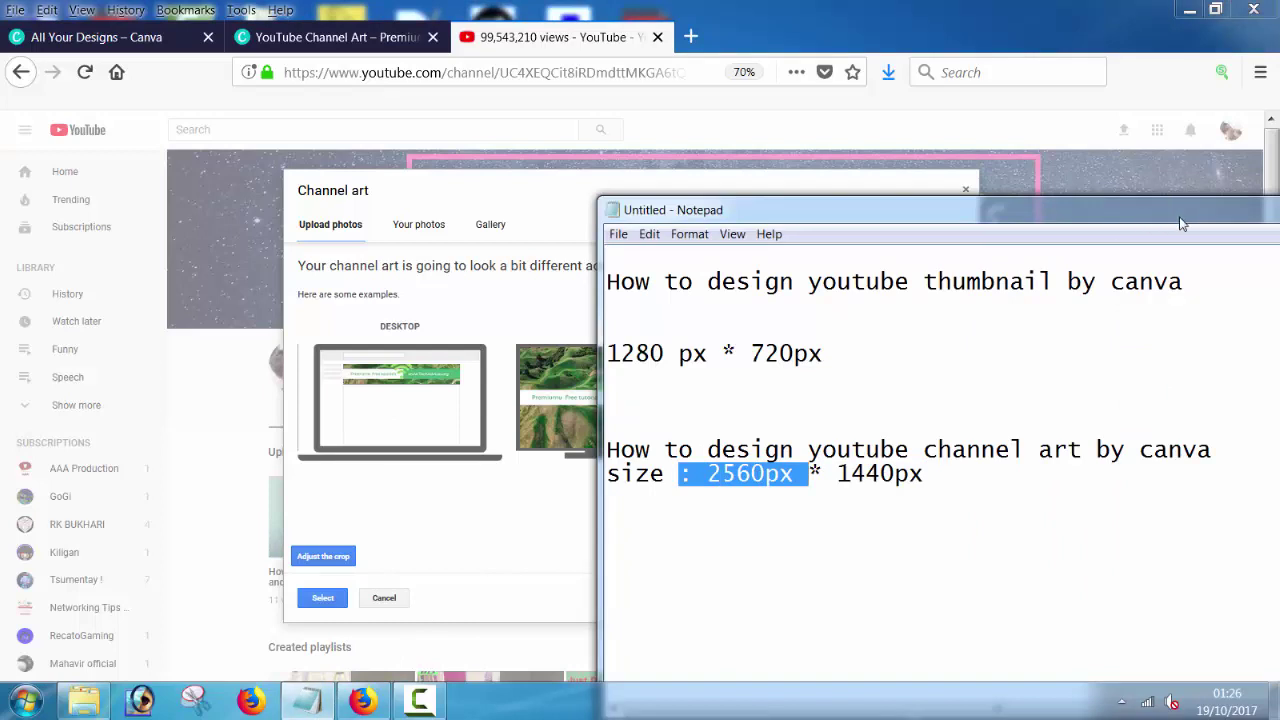
drag(1180, 222, 815, 220)
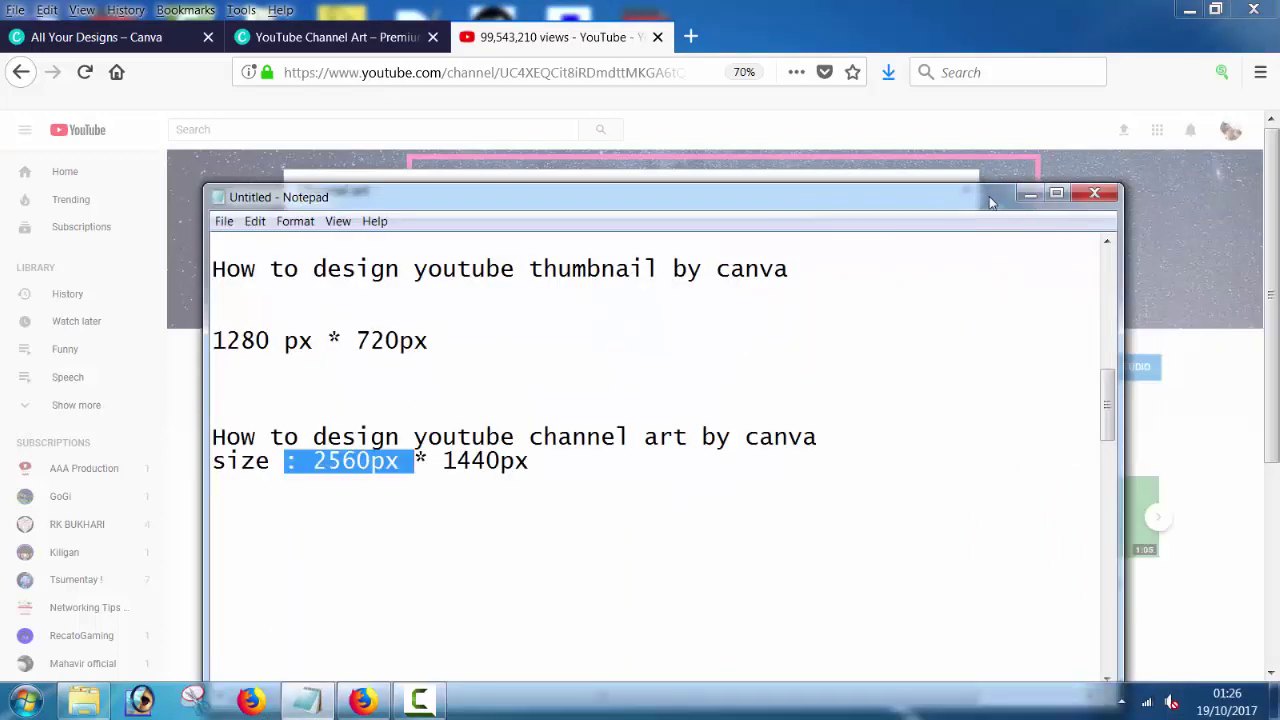
click(1030, 193)
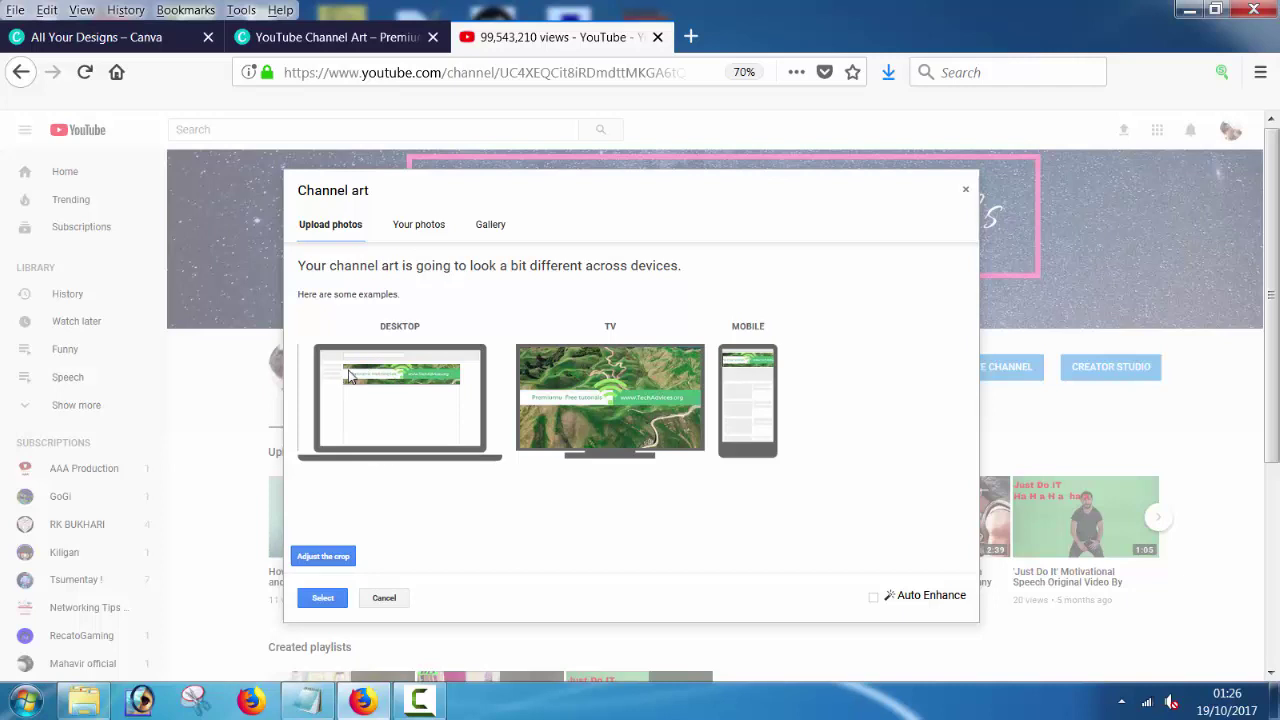
Step: Review the Premiumu Free tutorials banner crop and select it as the channel art
click(341, 555)
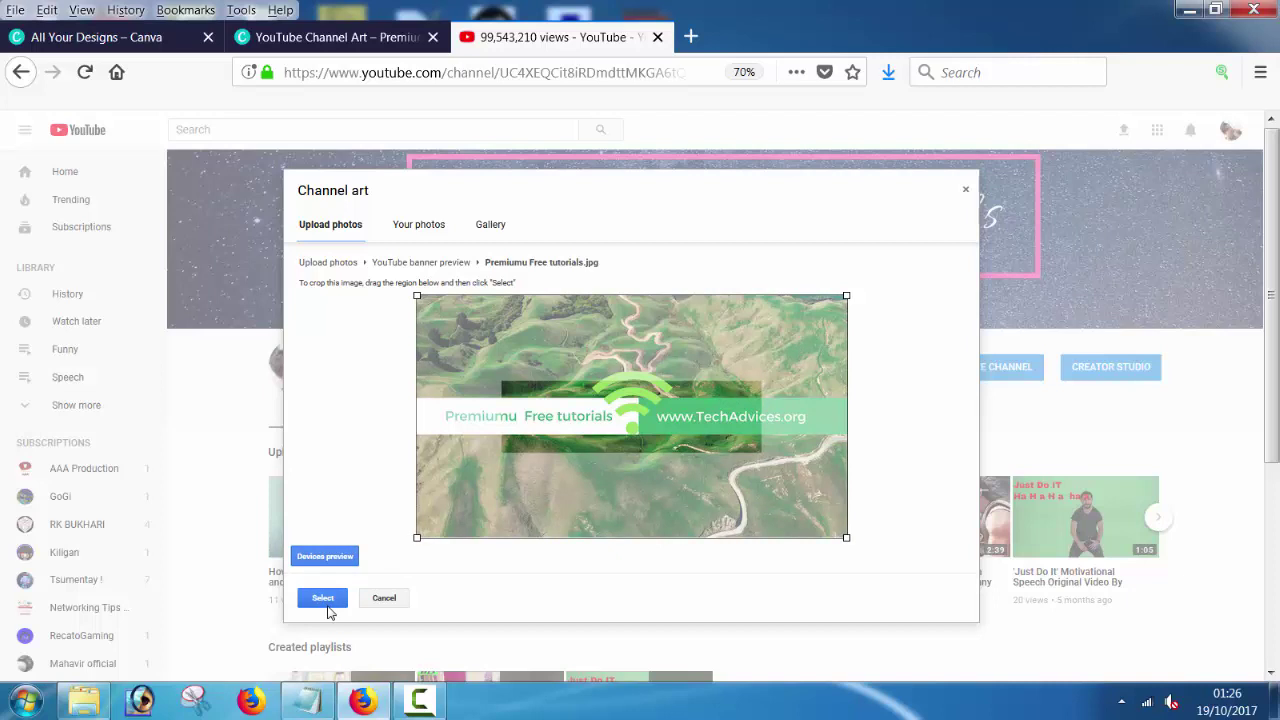
click(323, 600)
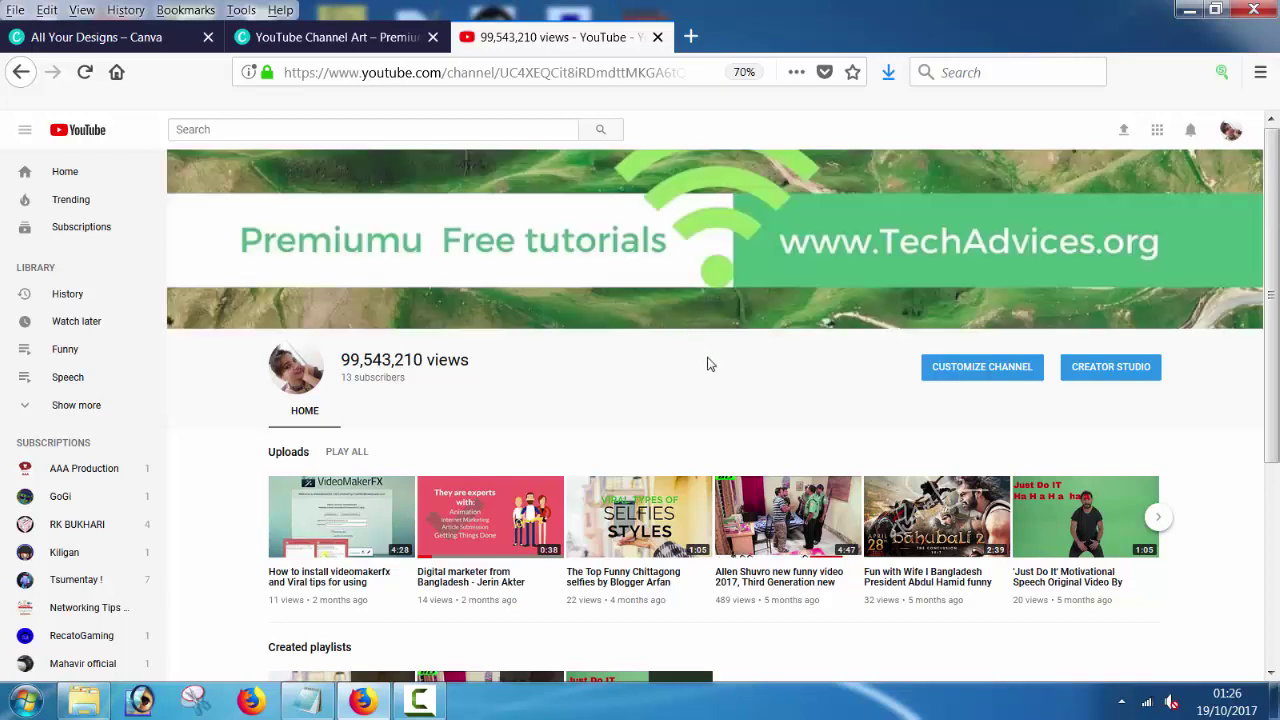
Step: Glance over the updated channel page, then return to the Canva 'YouTube Channel Art' design
mouse_move(824, 266)
scroll(1000, 285, down, 3)
scroll(1130, 280, up, 3)
click(364, 43)
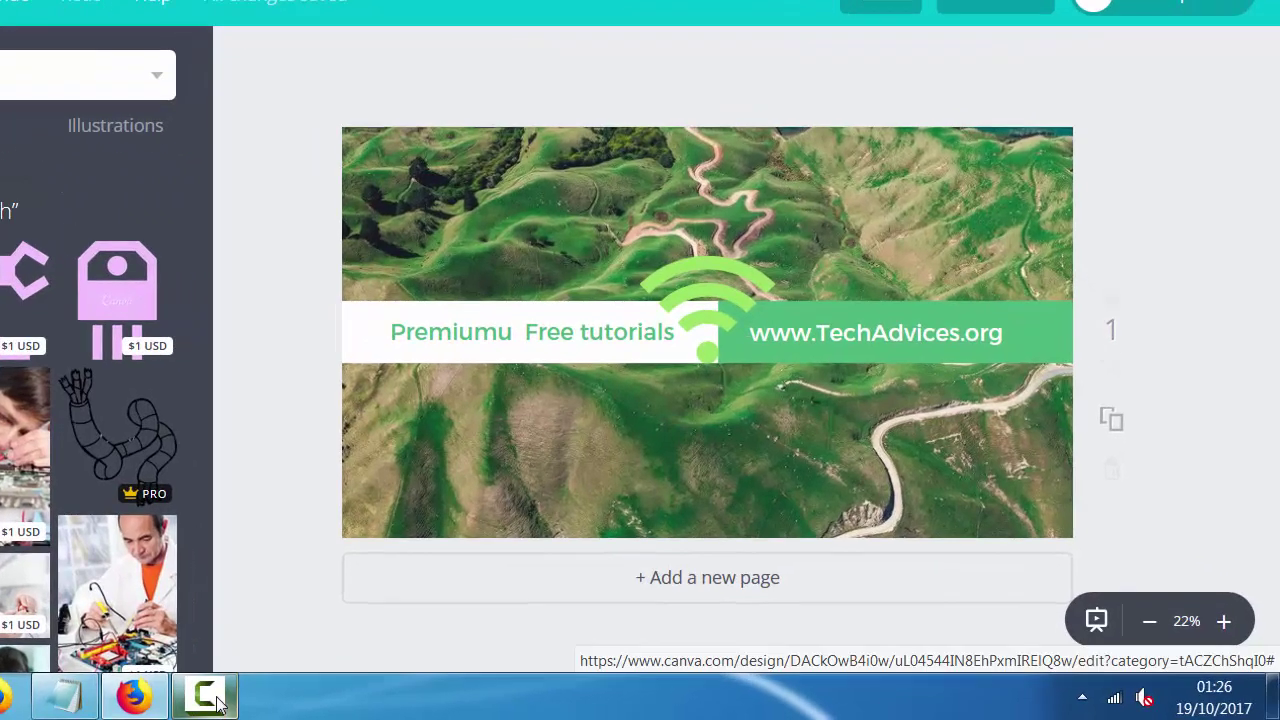
click(226, 696)
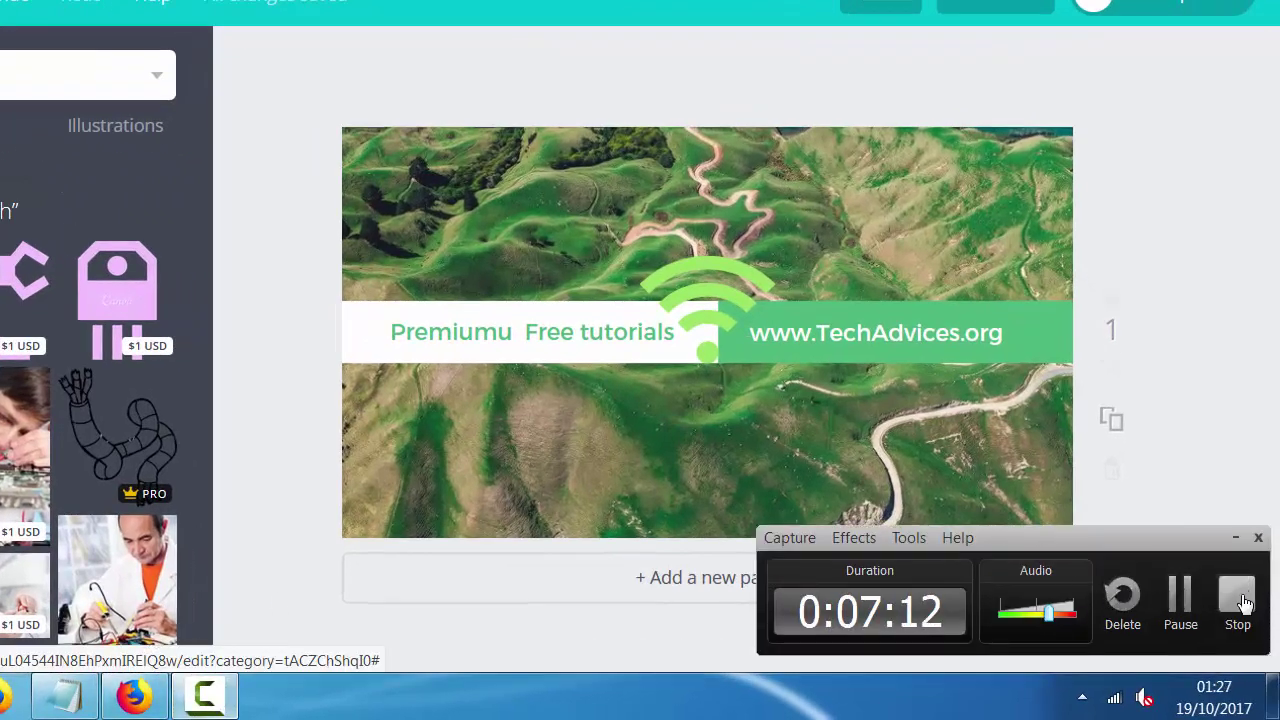